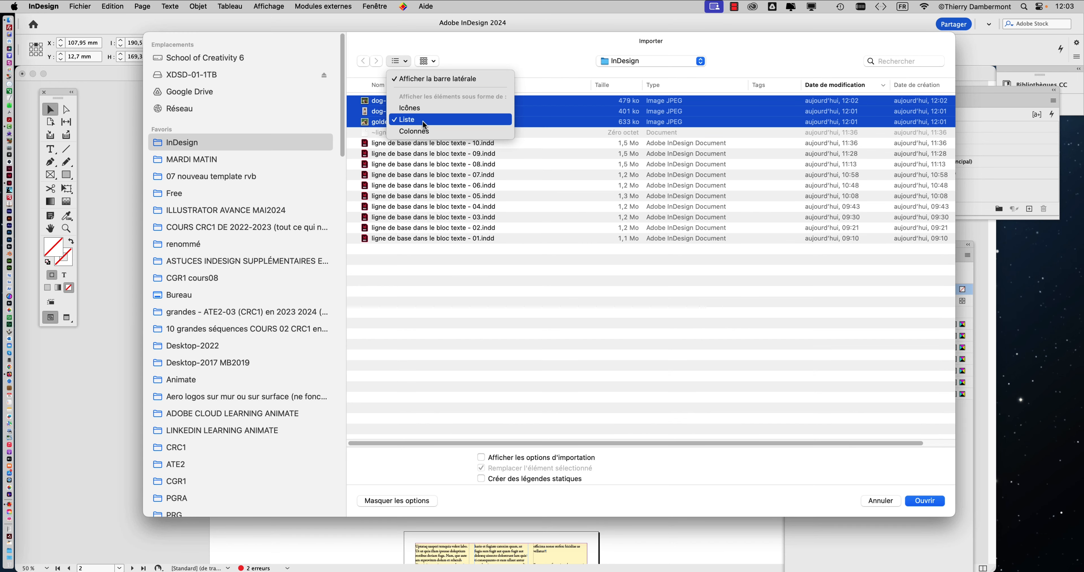
Import the three selected dog JPEGs and place them on the pasteboard beside page 2 as three stacked frames, 48 × 194.25 mm overall.
{"action": "left_click", "coordinate": [353, 39]}
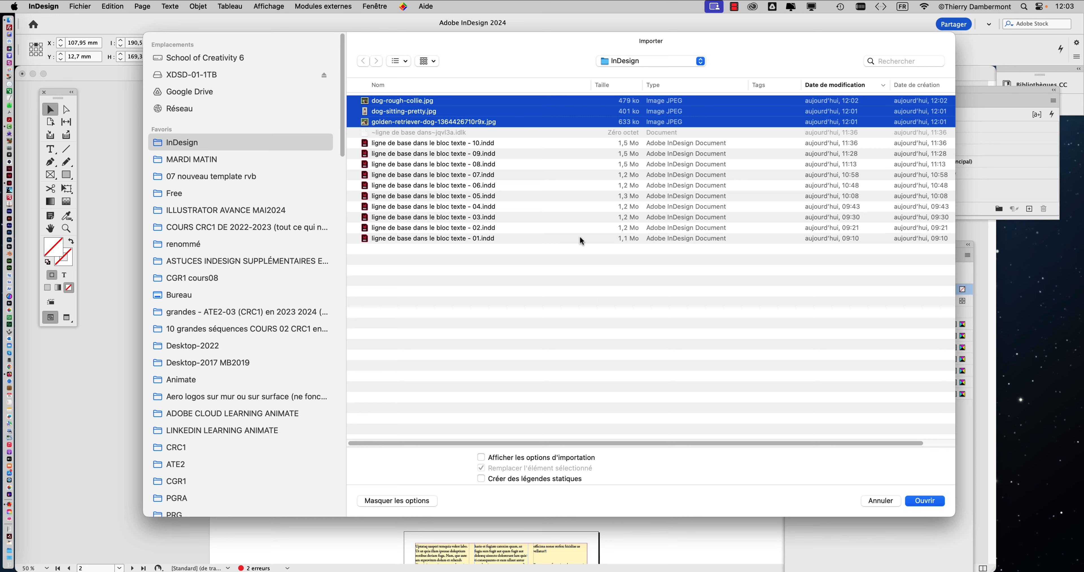
{"action": "left_click", "coordinate": [923, 501]}
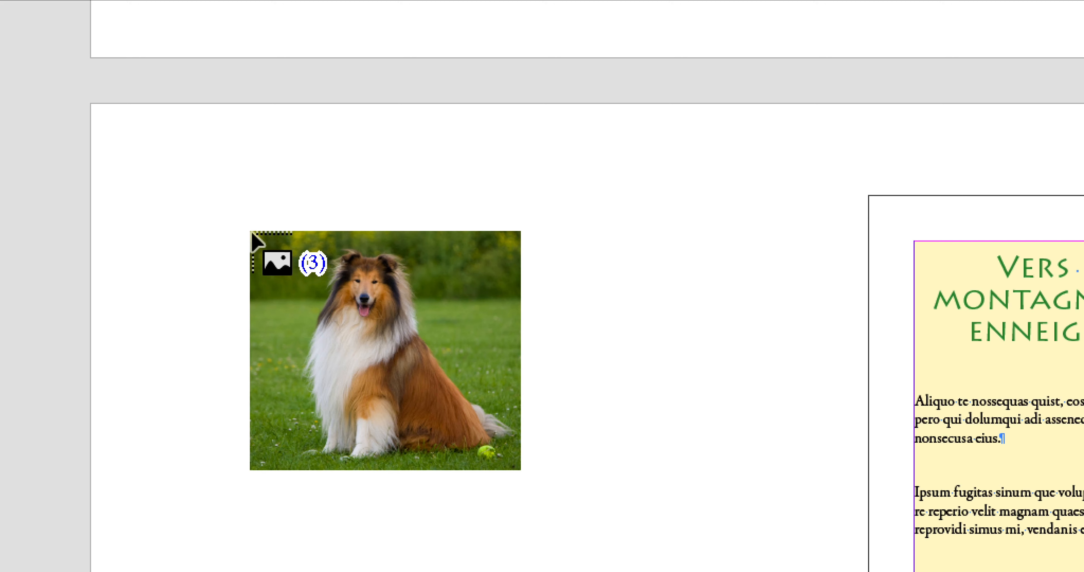
{"action": "left_click_drag", "start_coordinate": [253, 233], "coordinate": [274, 291]}
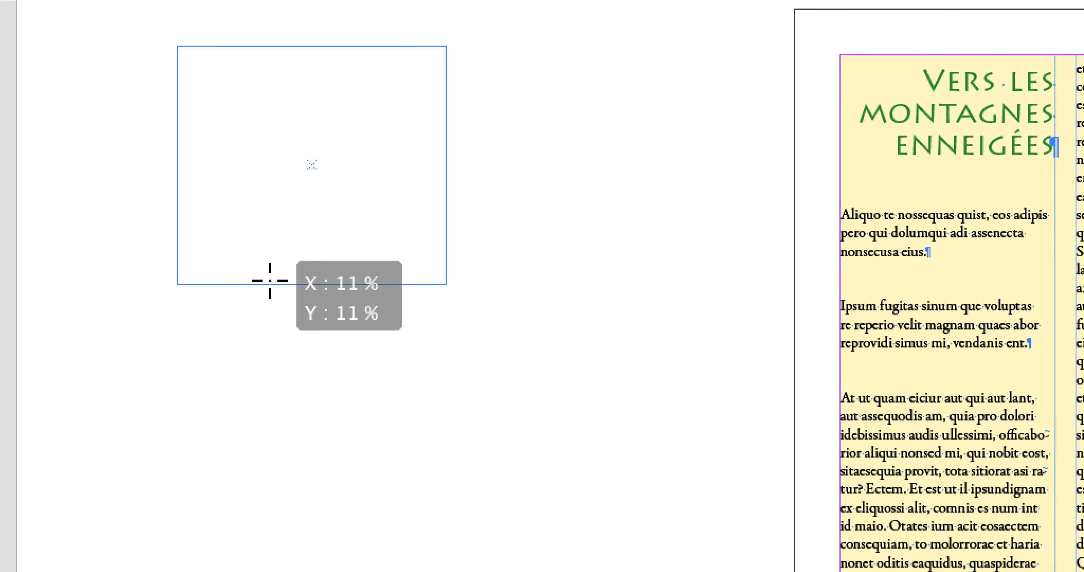
{"action": "key", "text": "Up"}
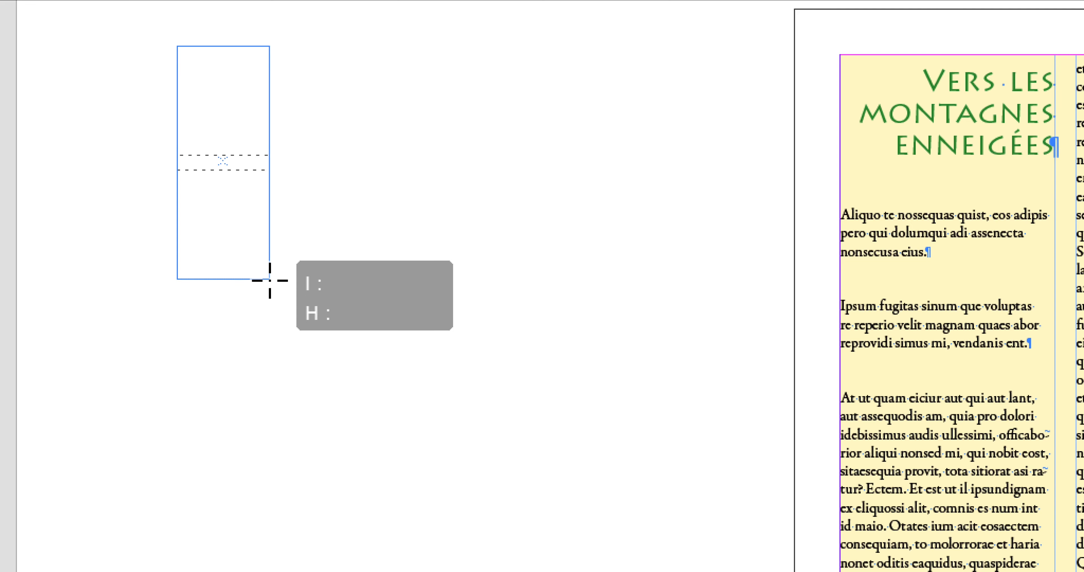
{"action": "key", "text": "Up"}
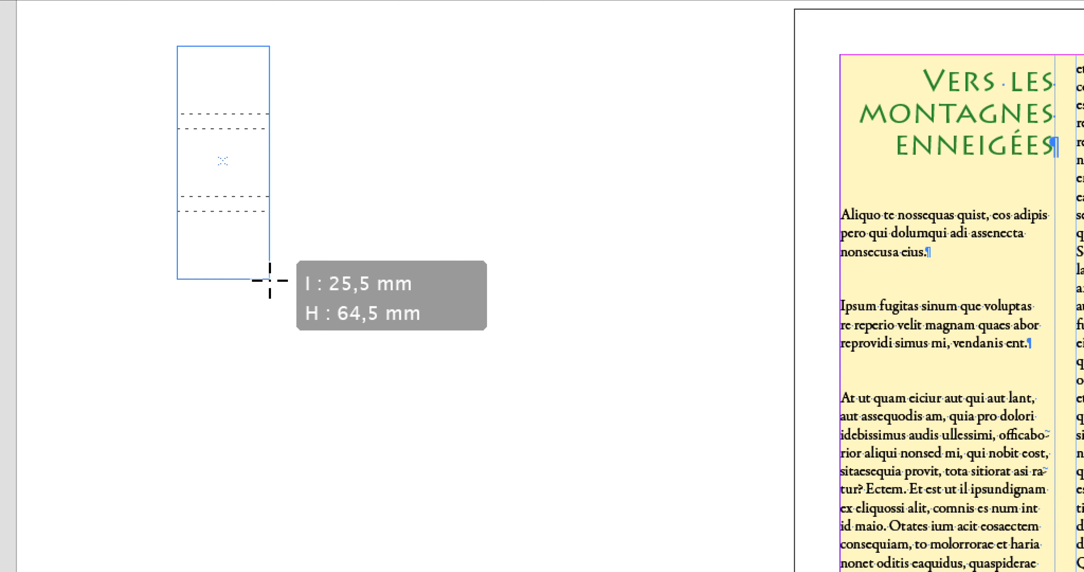
{"action": "left_click_drag", "start_coordinate": [269, 279], "coordinate": [286, 374]}
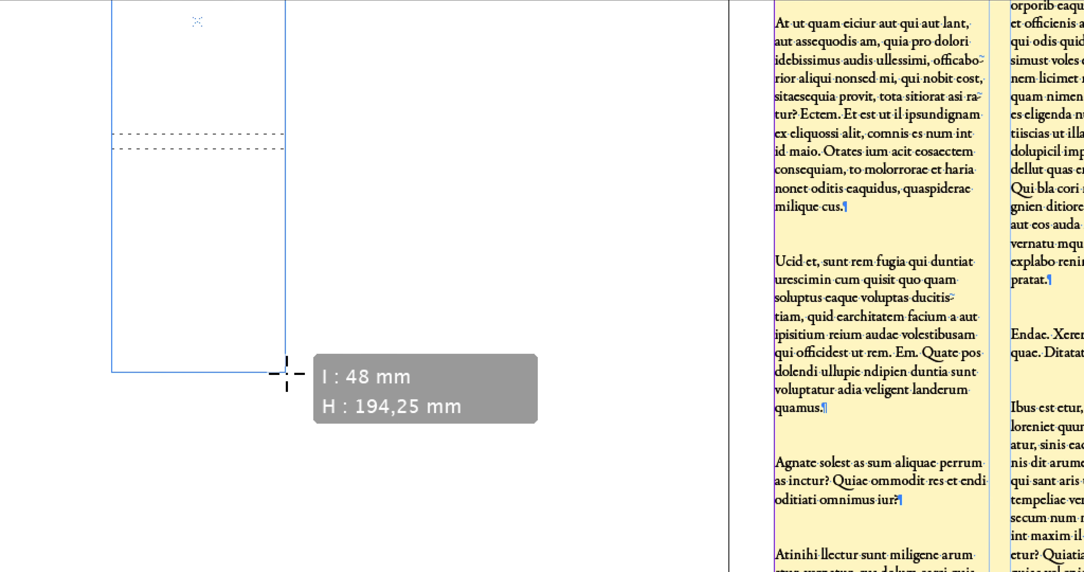
{"action": "left_click_drag", "start_coordinate": [287, 374], "coordinate": [287, 373]}
{"action": "scroll", "coordinate": [286, 365], "scroll_direction": "up", "scroll_amount": 10}
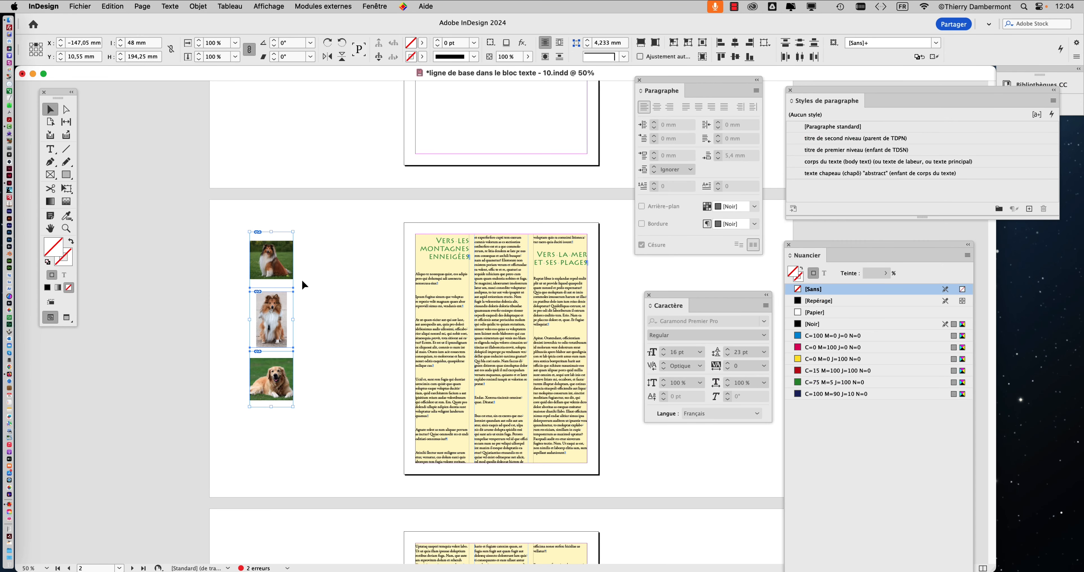
Fit the images in the three selected frames so they fill the frames proportionally.
{"action": "left_click", "coordinate": [198, 6]}
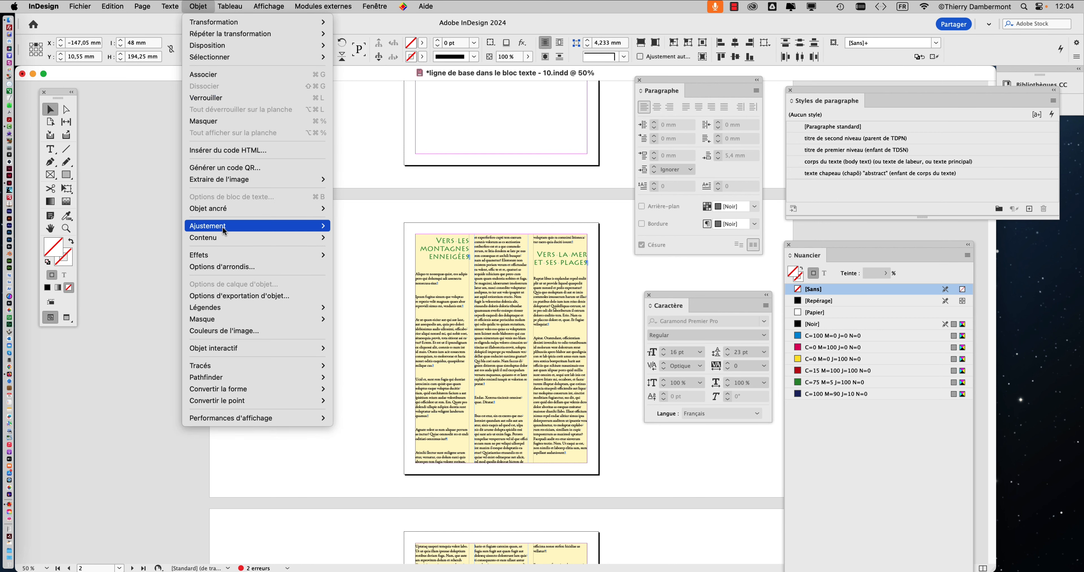
{"action": "mouse_move", "coordinate": [225, 229]}
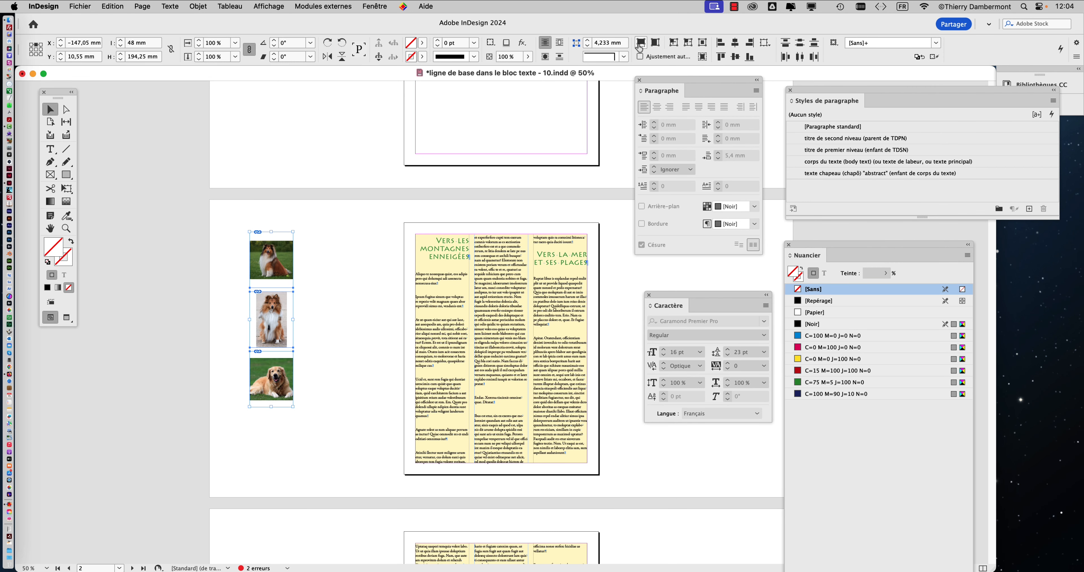
{"action": "left_click", "coordinate": [640, 45]}
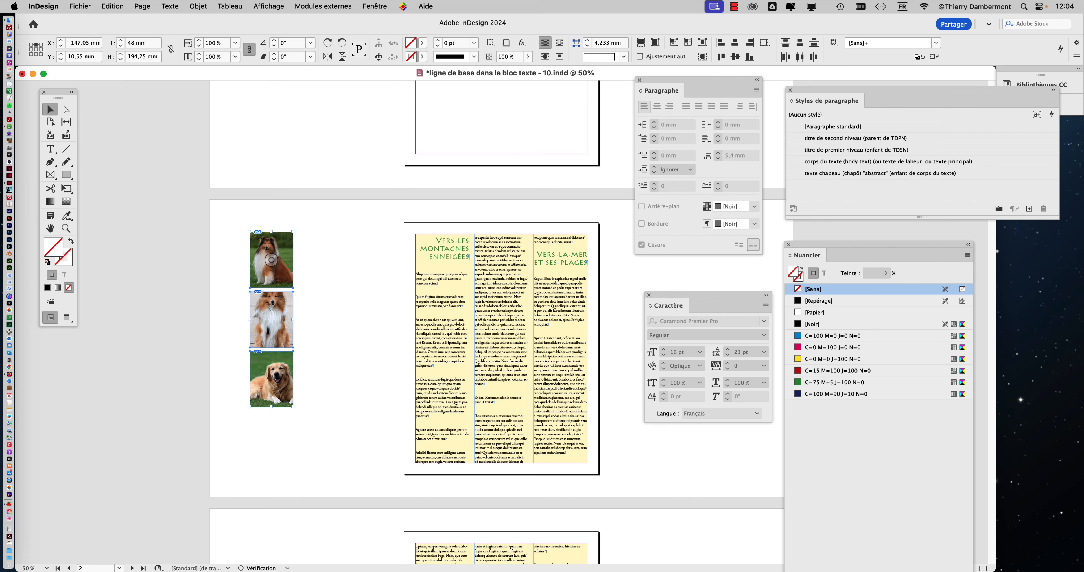
Deselect the image frames and move the floating toolbox clear of the three dog photos.
{"action": "key", "text": "super+1"}
{"action": "scroll", "coordinate": [374, 208], "scroll_direction": "down", "scroll_amount": 1}
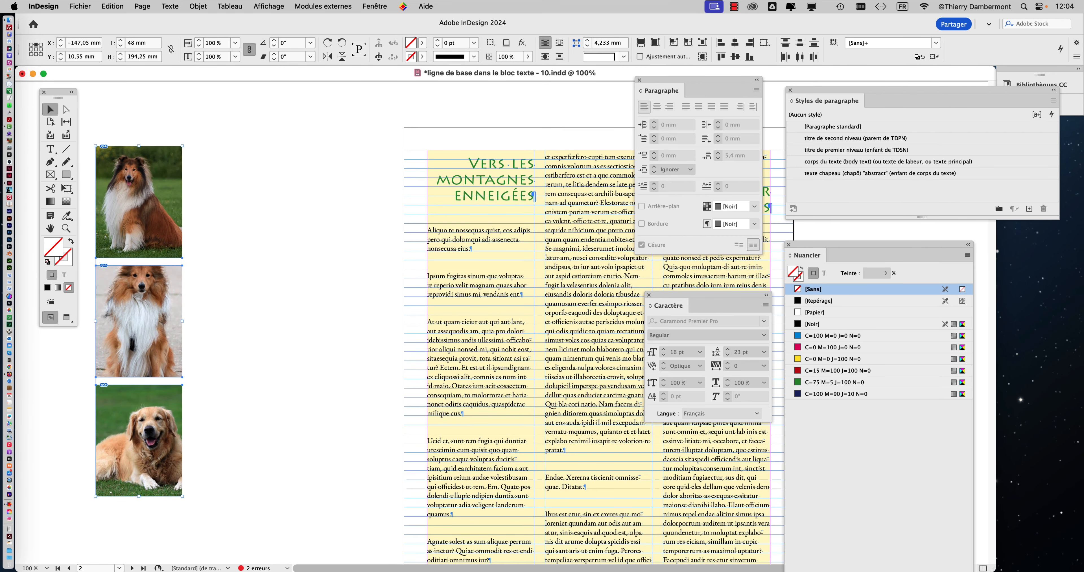
{"action": "key", "text": "super+plus"}
{"action": "key", "text": "super+plus"}
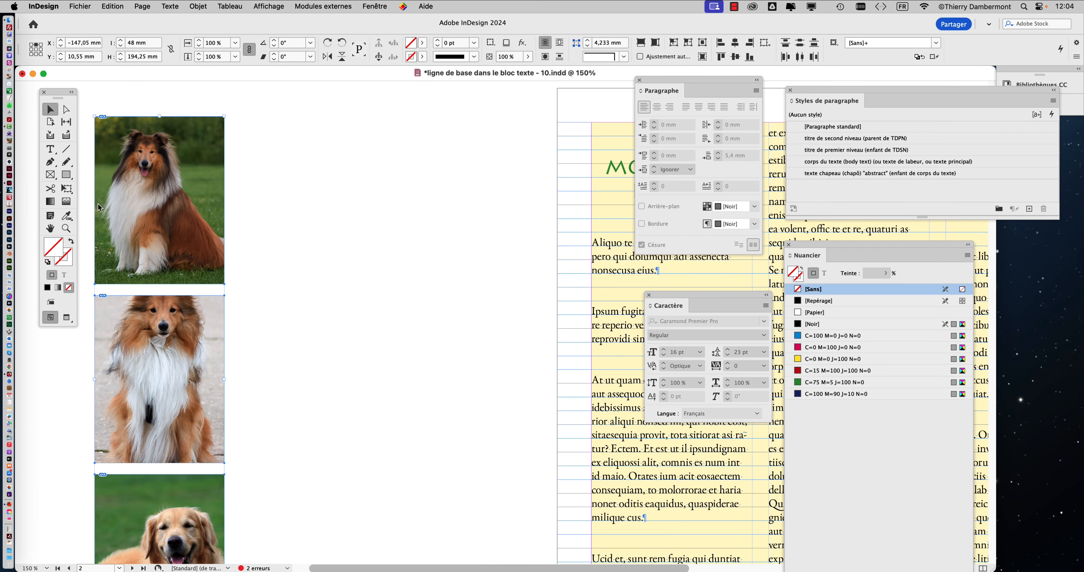
{"action": "scroll", "coordinate": [136, 248], "scroll_direction": "down", "scroll_amount": 2}
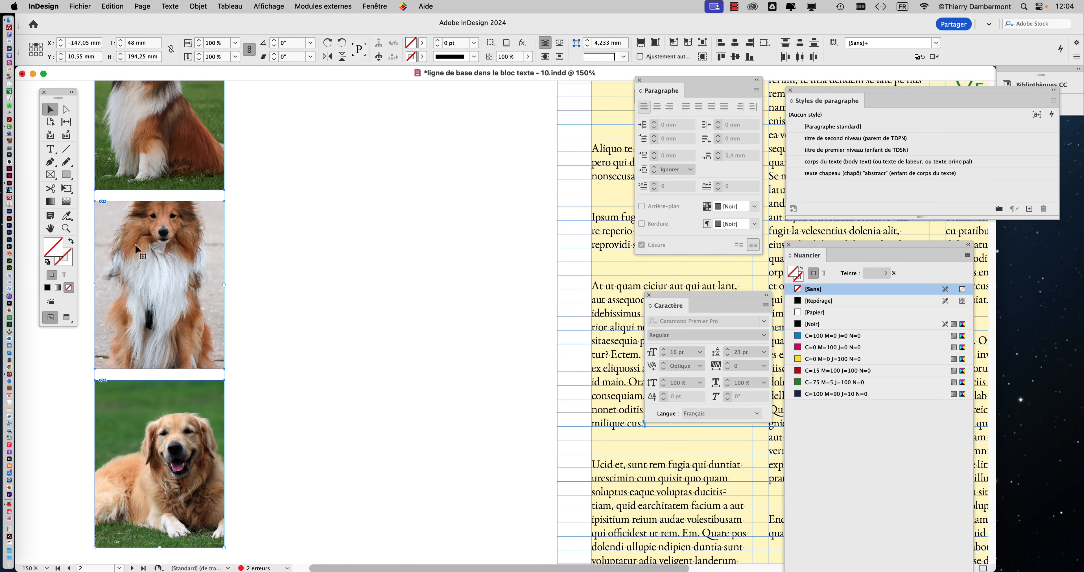
{"action": "left_click", "coordinate": [273, 267]}
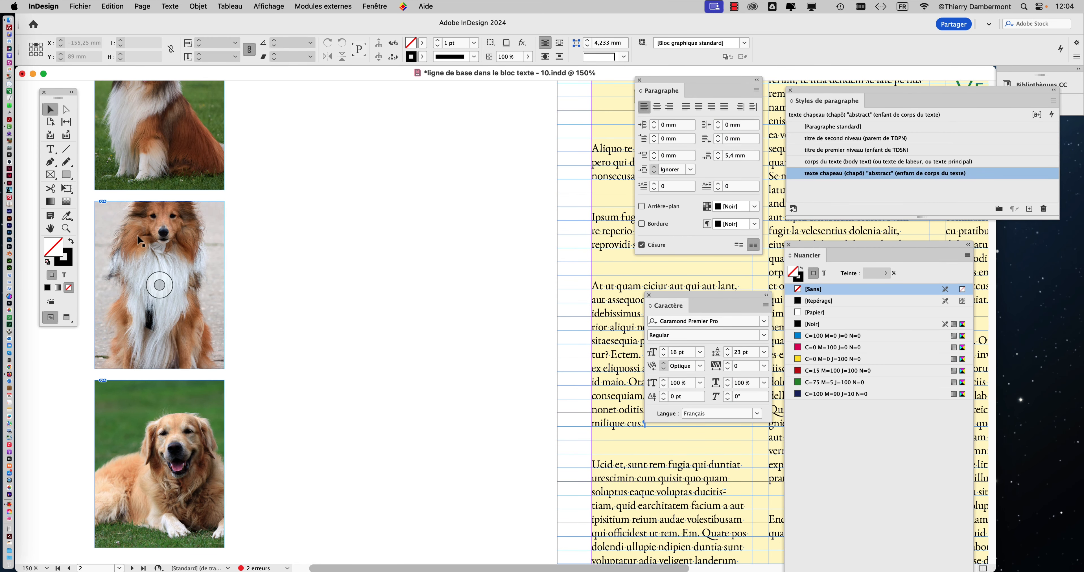
{"action": "scroll", "coordinate": [147, 274], "scroll_direction": "down", "scroll_amount": 2}
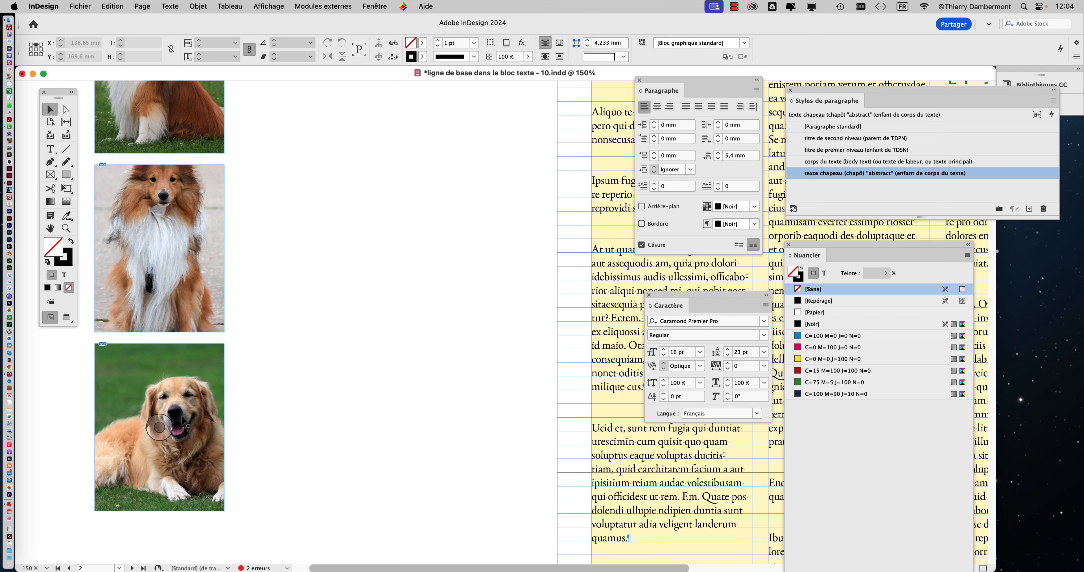
{"action": "scroll", "coordinate": [154, 235], "scroll_direction": "up", "scroll_amount": 1}
{"action": "left_click_drag", "start_coordinate": [62, 95], "coordinate": [349, 112]}
{"action": "scroll", "coordinate": [254, 168], "scroll_direction": "up", "scroll_amount": 3}
{"action": "scroll", "coordinate": [256, 171], "scroll_direction": "up", "scroll_amount": 3}
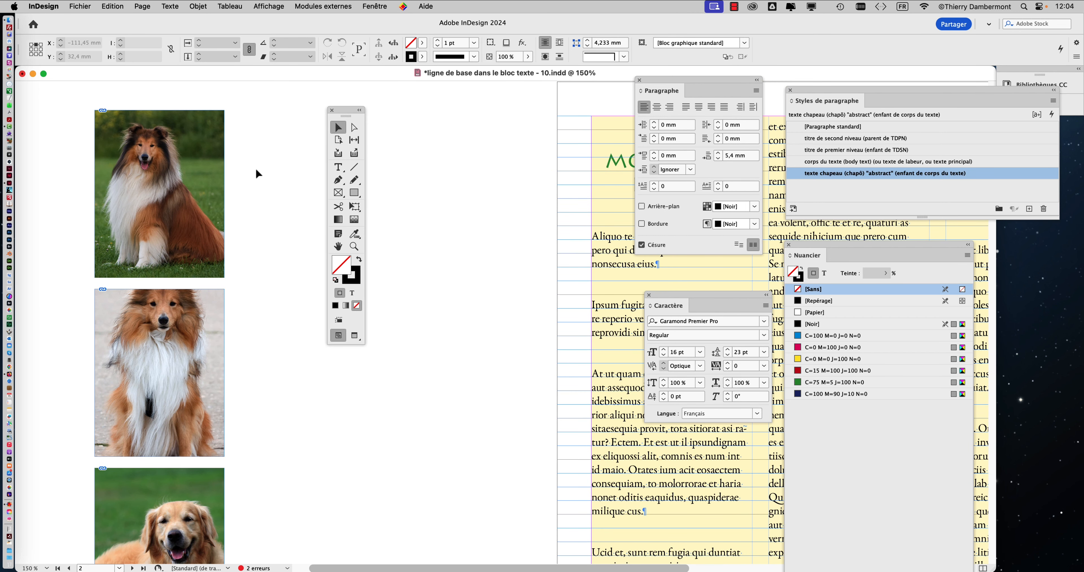
{"action": "scroll", "coordinate": [255, 167], "scroll_direction": "down", "scroll_amount": 2}
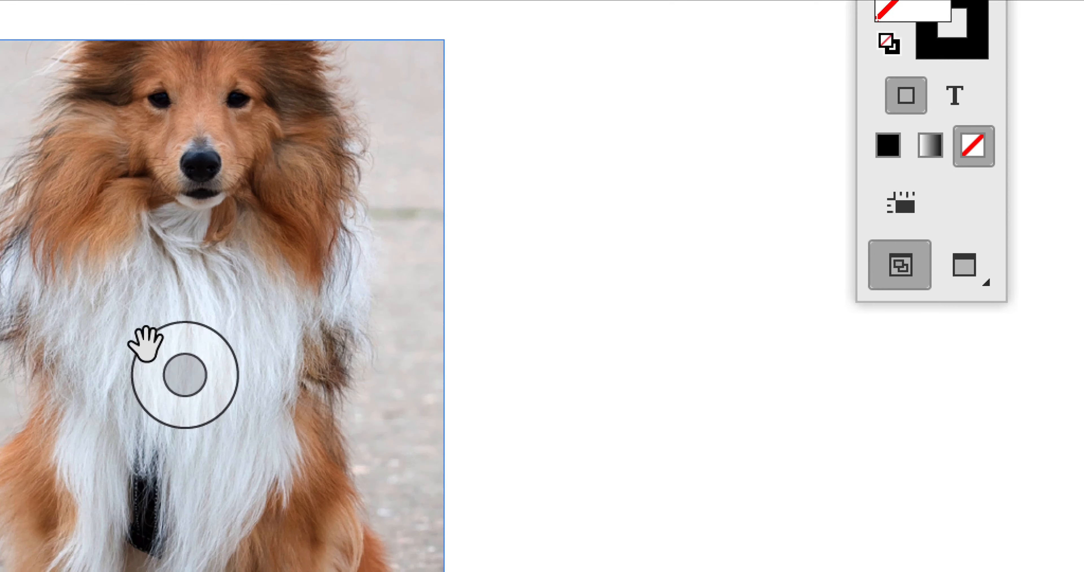
Shift the middle dog photo down inside its frame so the whole head shows.
{"action": "left_click", "coordinate": [146, 346]}
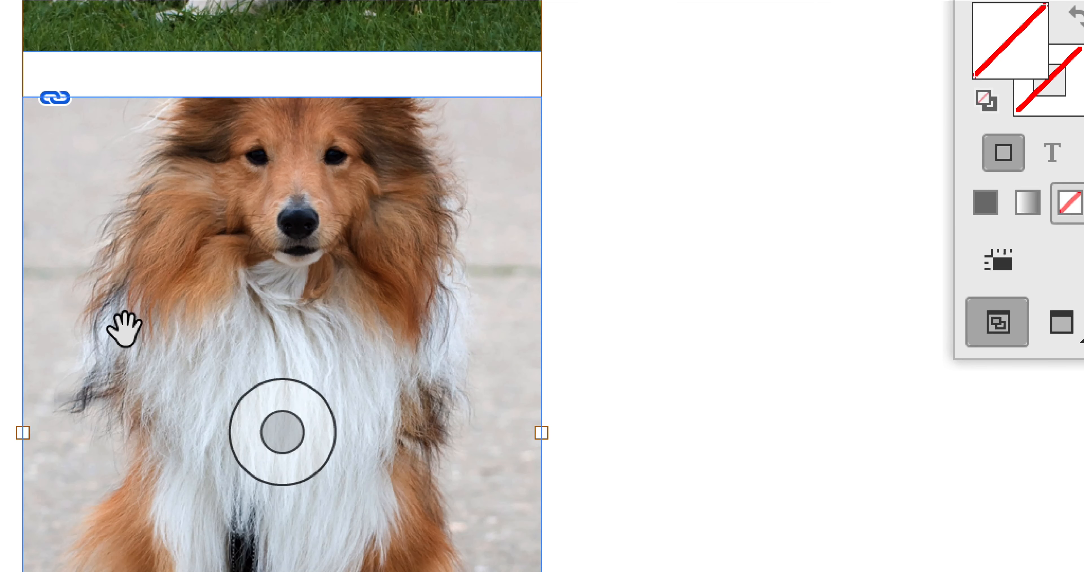
{"action": "left_click_drag", "start_coordinate": [74, 207], "coordinate": [78, 210]}
{"action": "left_click_drag", "start_coordinate": [125, 330], "coordinate": [126, 356]}
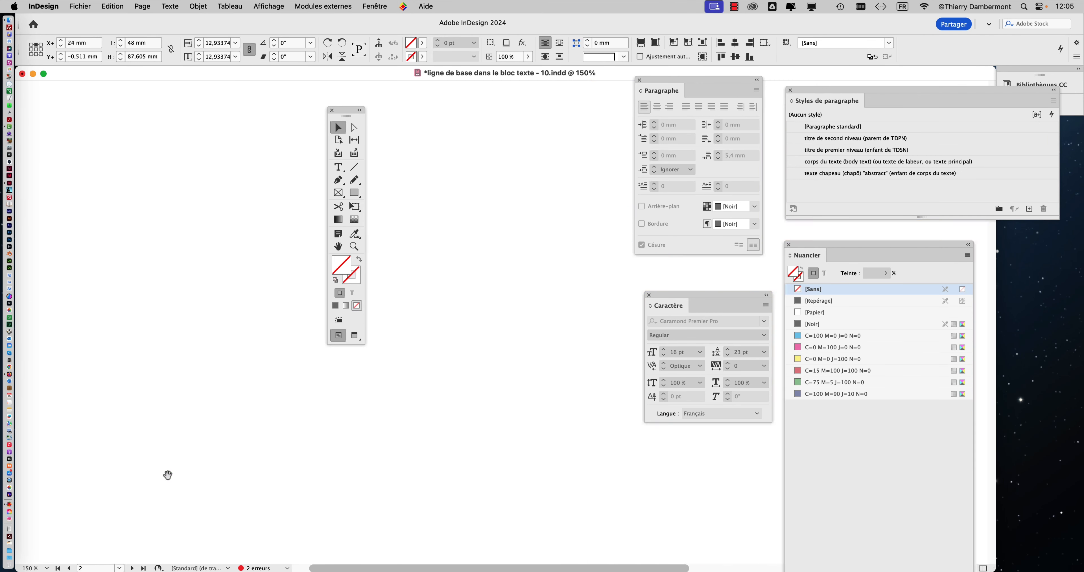
Shift the golden retriever photo horizontally inside its frame to center the dog, and deselect it.
{"action": "scroll", "coordinate": [201, 419], "scroll_direction": "down", "scroll_amount": 8}
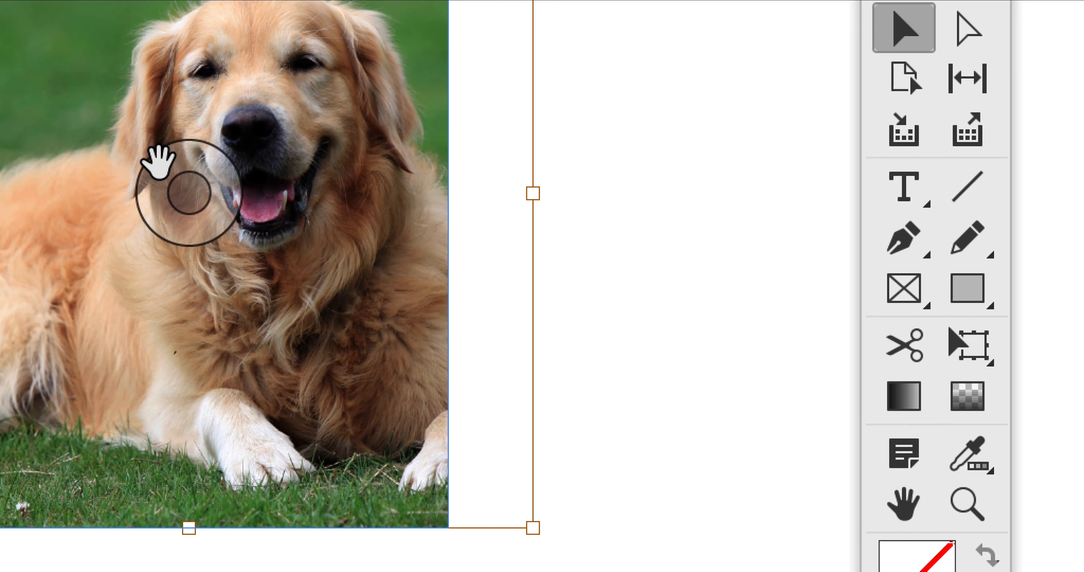
{"action": "mouse_move", "coordinate": [159, 162]}
{"action": "left_mouse_down"}
{"action": "mouse_move", "coordinate": [80, 164]}
{"action": "mouse_move", "coordinate": [143, 164]}
{"action": "left_mouse_up"}
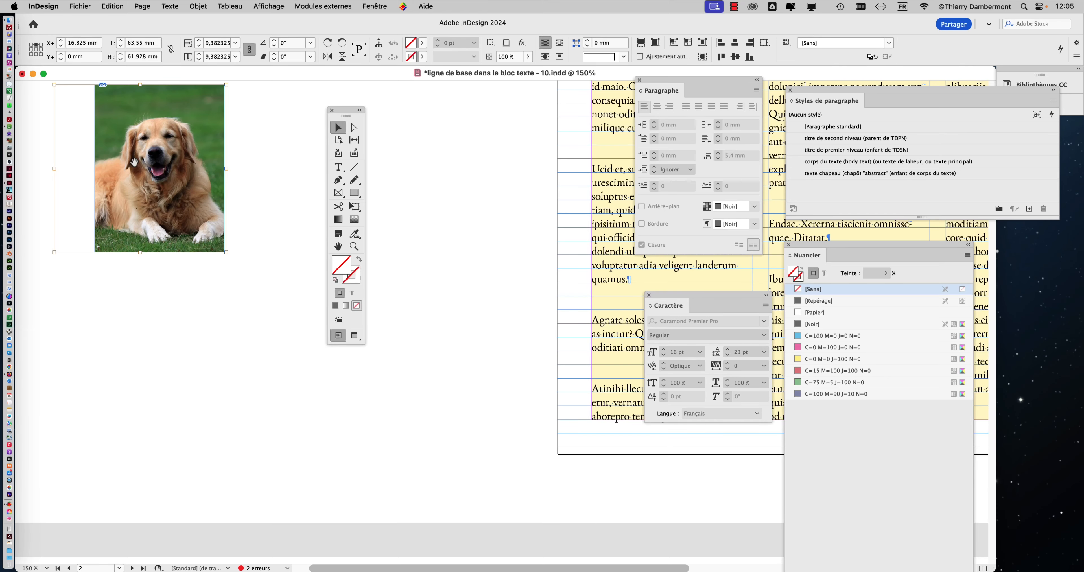
{"action": "scroll", "coordinate": [273, 162], "scroll_direction": "down", "scroll_amount": 1}
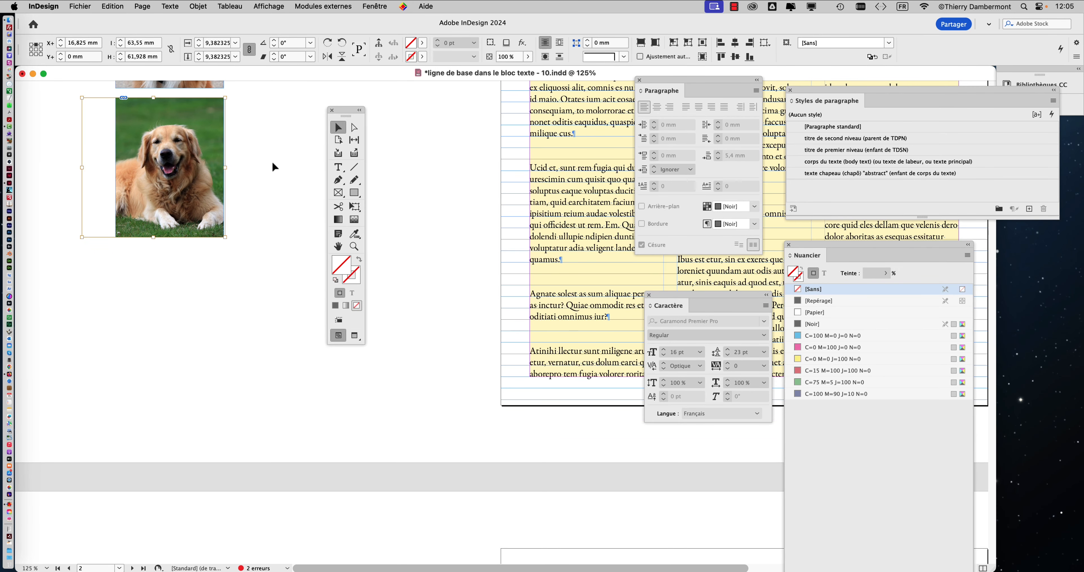
{"action": "scroll", "coordinate": [272, 164], "scroll_direction": "up", "scroll_amount": 2}
{"action": "scroll", "coordinate": [271, 164], "scroll_direction": "up", "scroll_amount": 8}
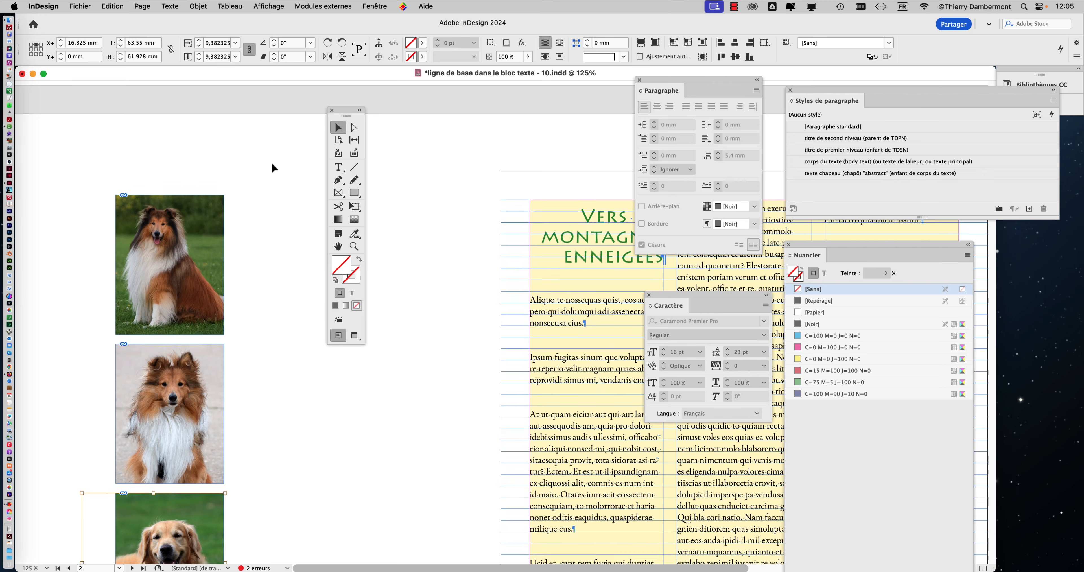
{"action": "left_click", "coordinate": [272, 156]}
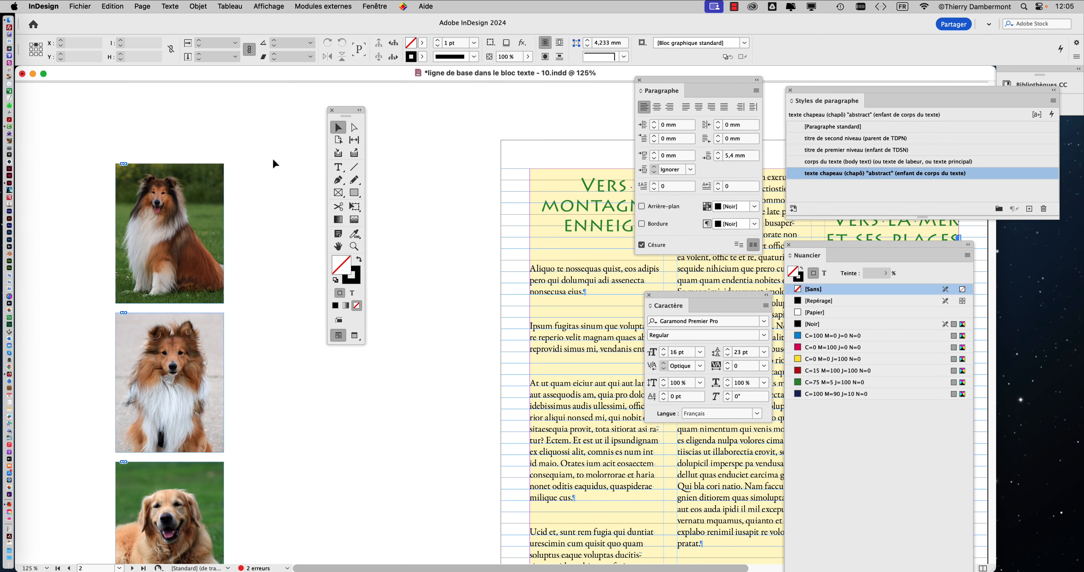
{"action": "scroll", "coordinate": [270, 172], "scroll_direction": "down", "scroll_amount": 1}
{"action": "scroll", "coordinate": [270, 172], "scroll_direction": "down", "scroll_amount": 2}
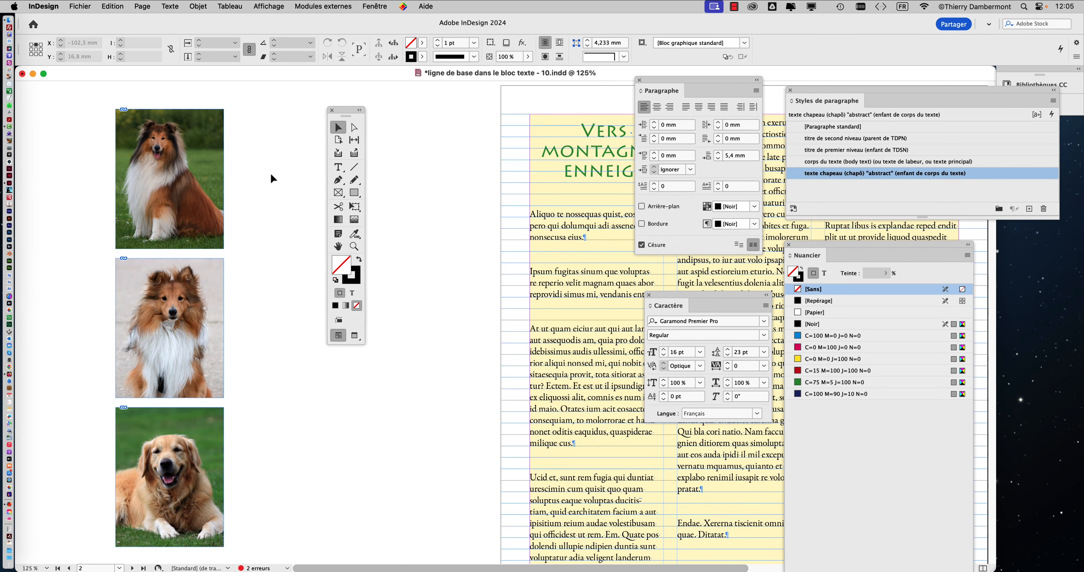
Save the document under the new name "ligne de base dans le bloc texte - 11.indd" in the InDesign folder.
{"action": "left_click", "coordinate": [80, 5]}
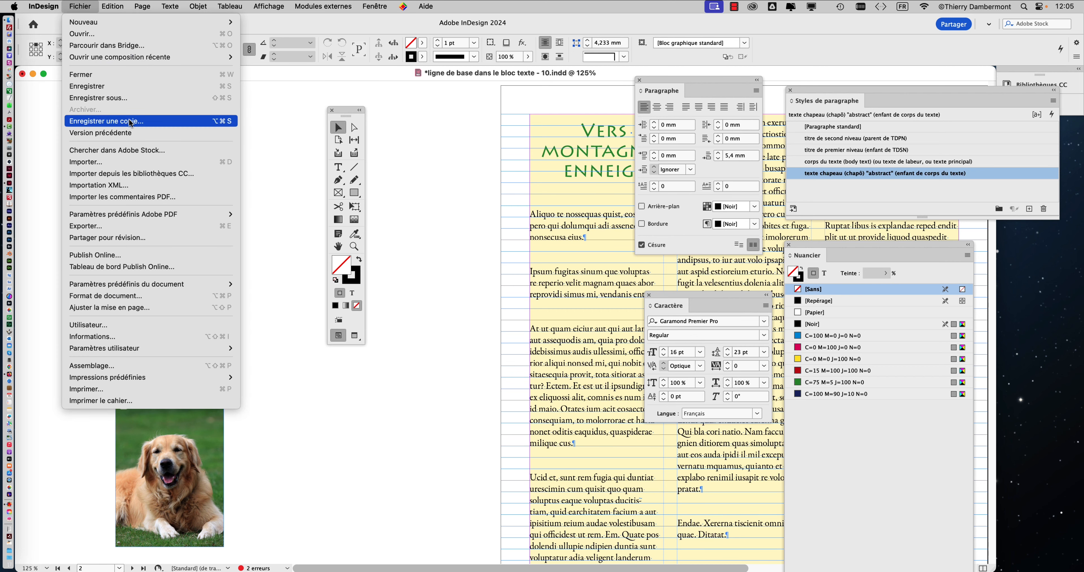
{"action": "left_click", "coordinate": [129, 99]}
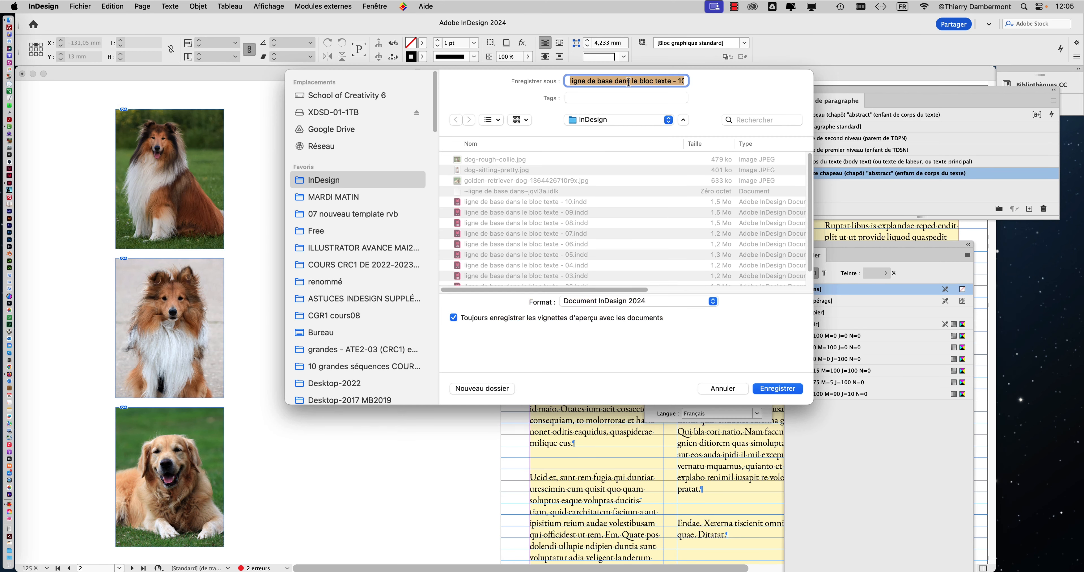
{"action": "left_click", "coordinate": [628, 81]}
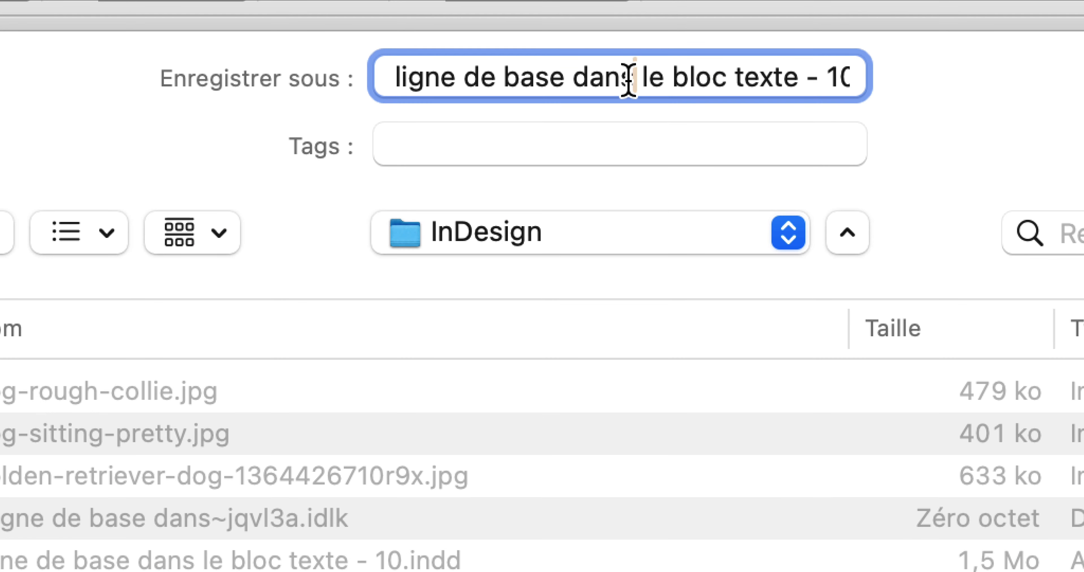
{"action": "key", "text": "Down"}
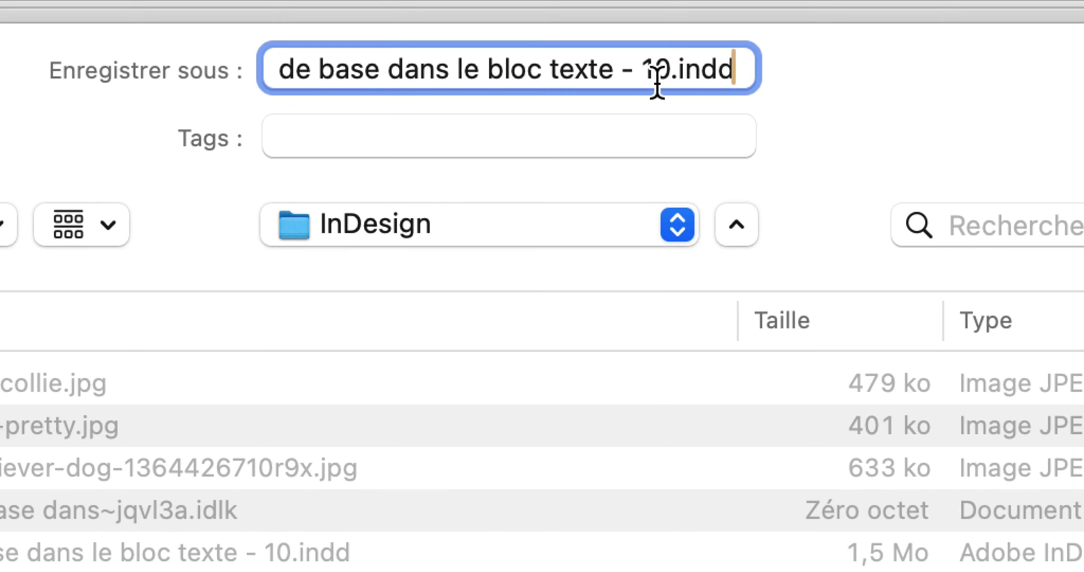
{"action": "left_click_drag", "start_coordinate": [780, 82], "coordinate": [772, 78]}
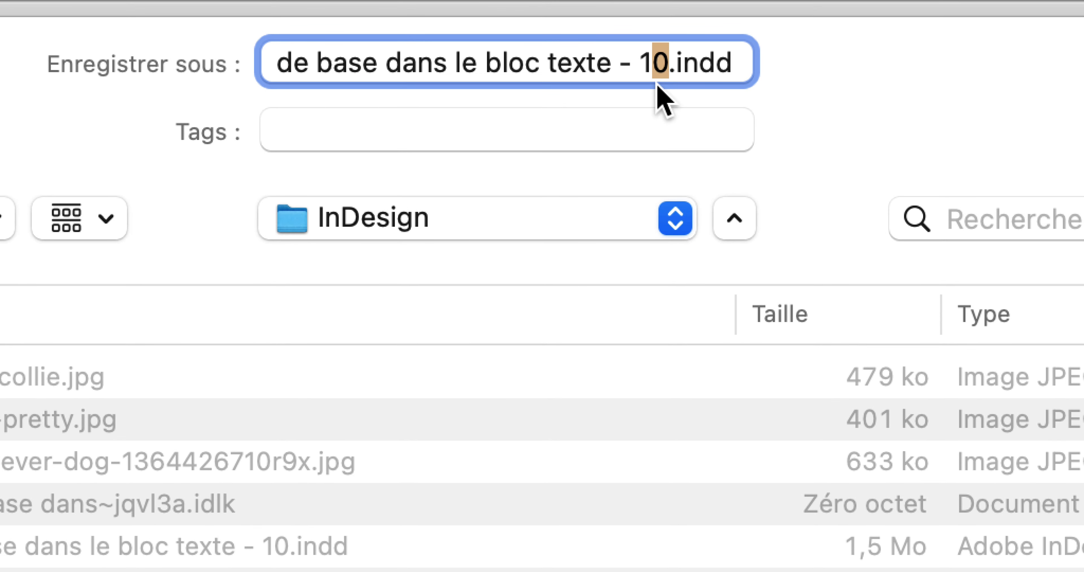
{"action": "type", "text": "1"}
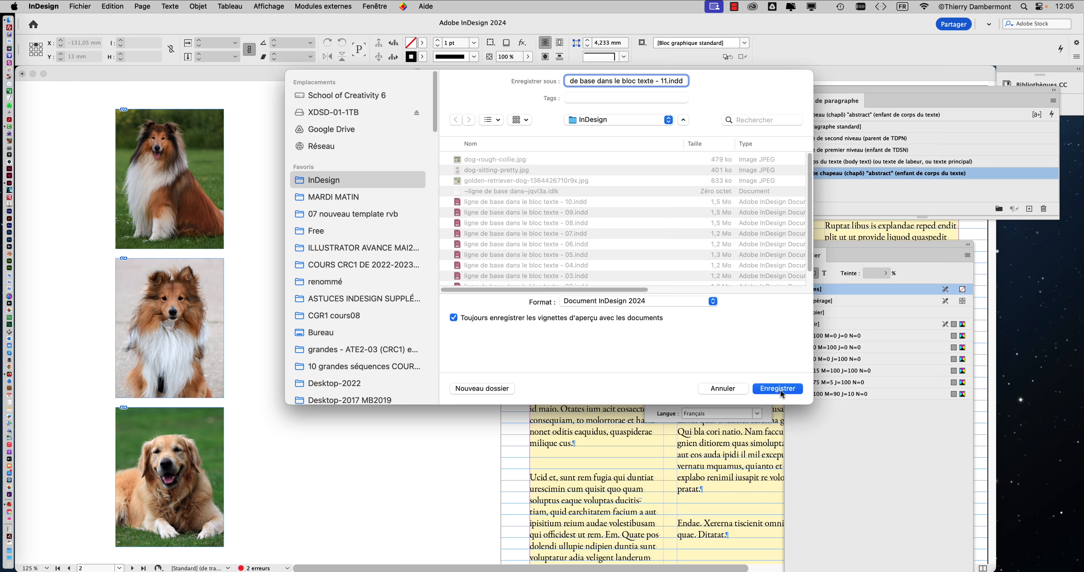
{"action": "left_click", "coordinate": [779, 390]}
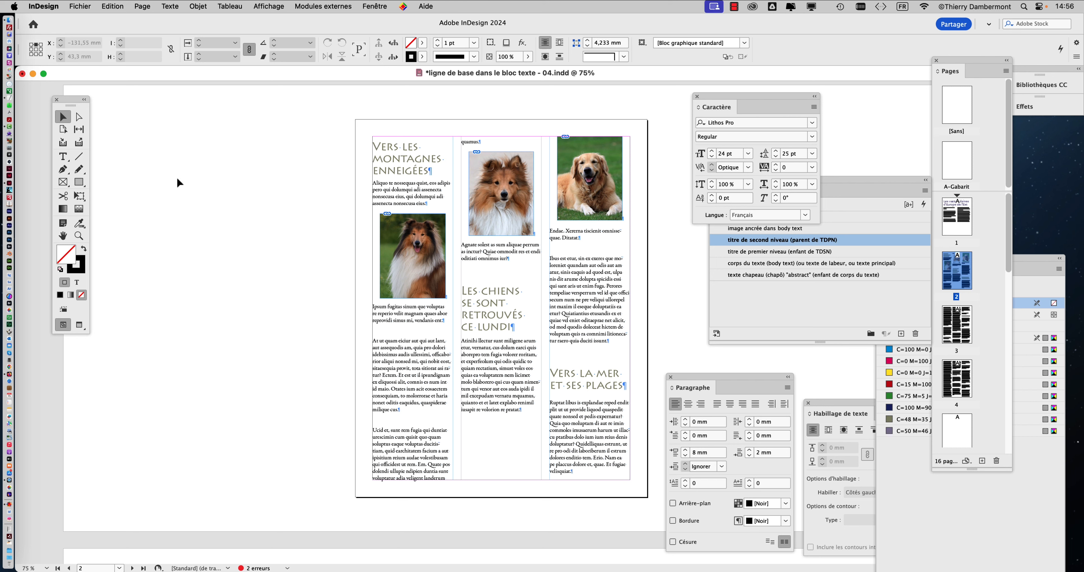
Move the floating toolbox further aside and review the guides and pasteboard preferences, including the pasteboard margins, without changing any setting.
{"action": "left_click_drag", "start_coordinate": [69, 103], "coordinate": [44, 102]}
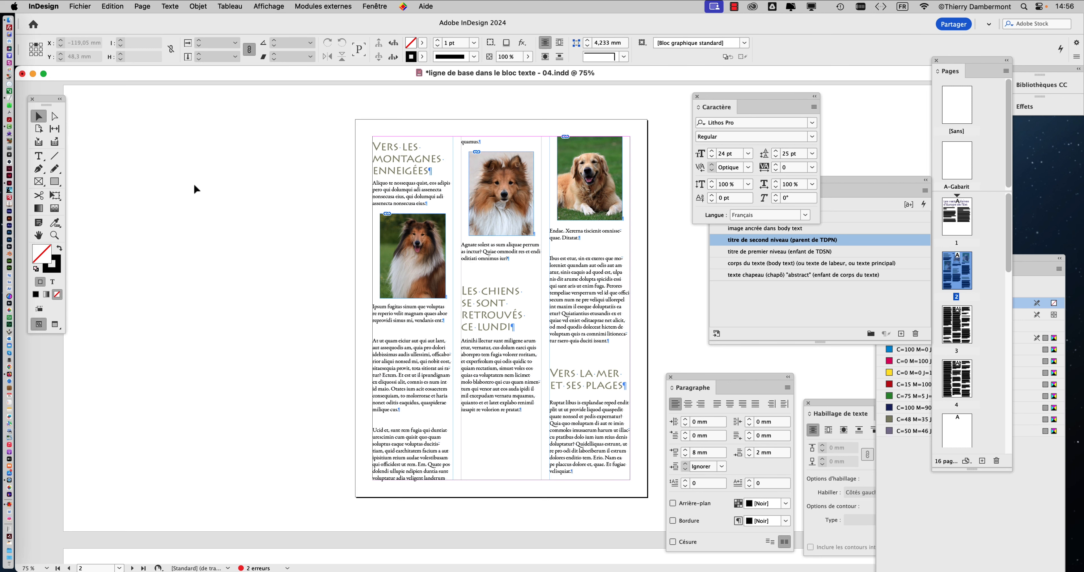
{"action": "left_click", "coordinate": [49, 5]}
{"action": "mouse_move", "coordinate": [55, 35]}
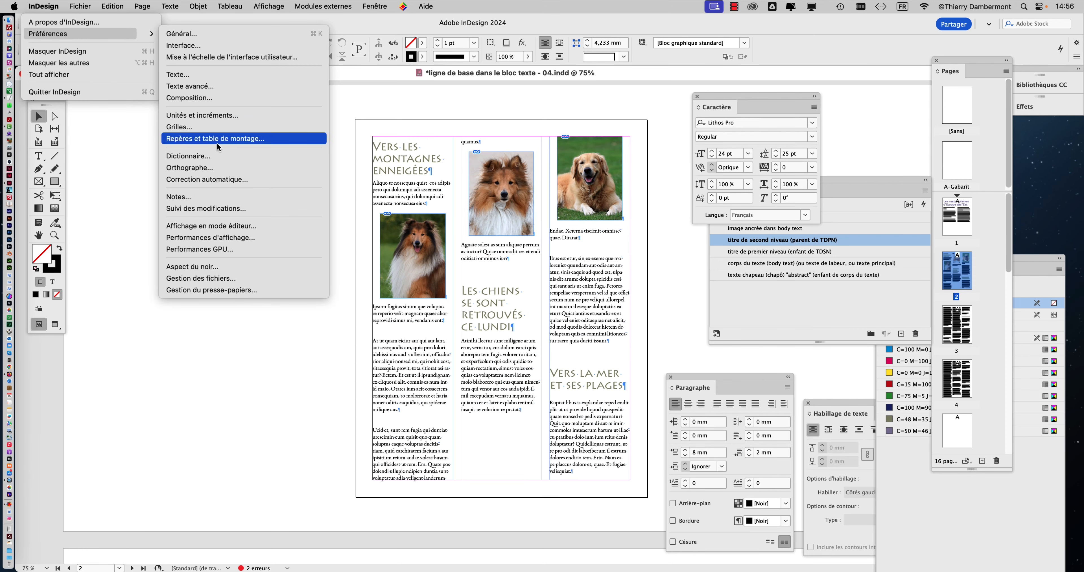
{"action": "left_click", "coordinate": [217, 143]}
{"action": "left_click_drag", "start_coordinate": [727, 84], "coordinate": [387, 93]}
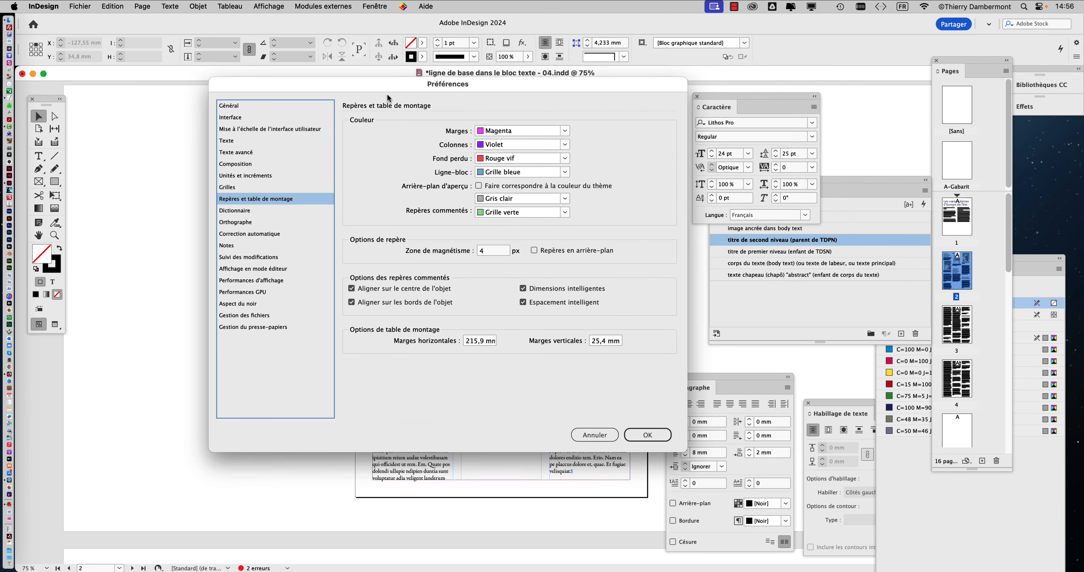
{"action": "key", "text": "alt"}
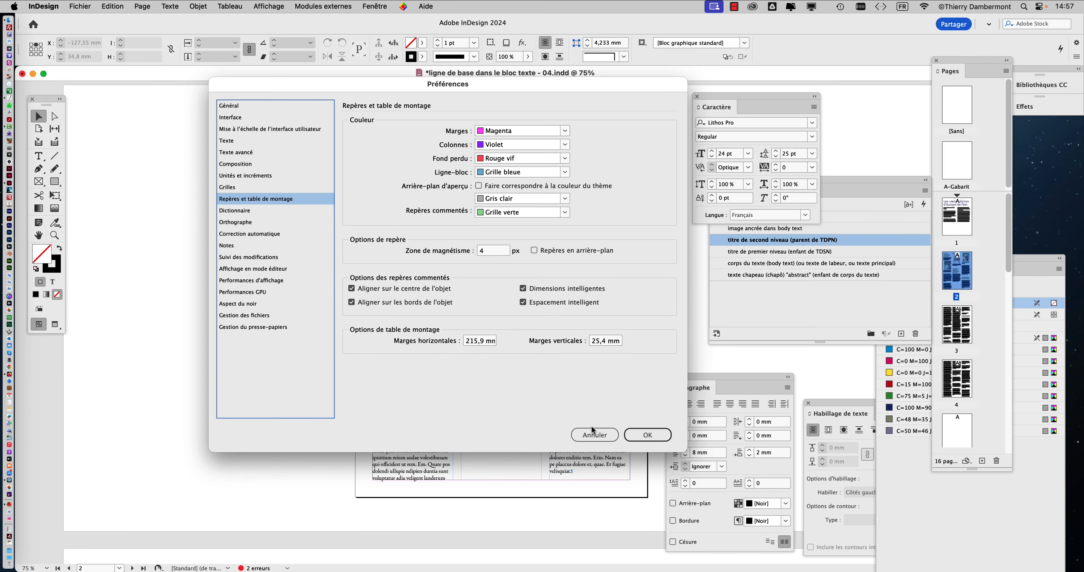
{"action": "left_click", "coordinate": [594, 433]}
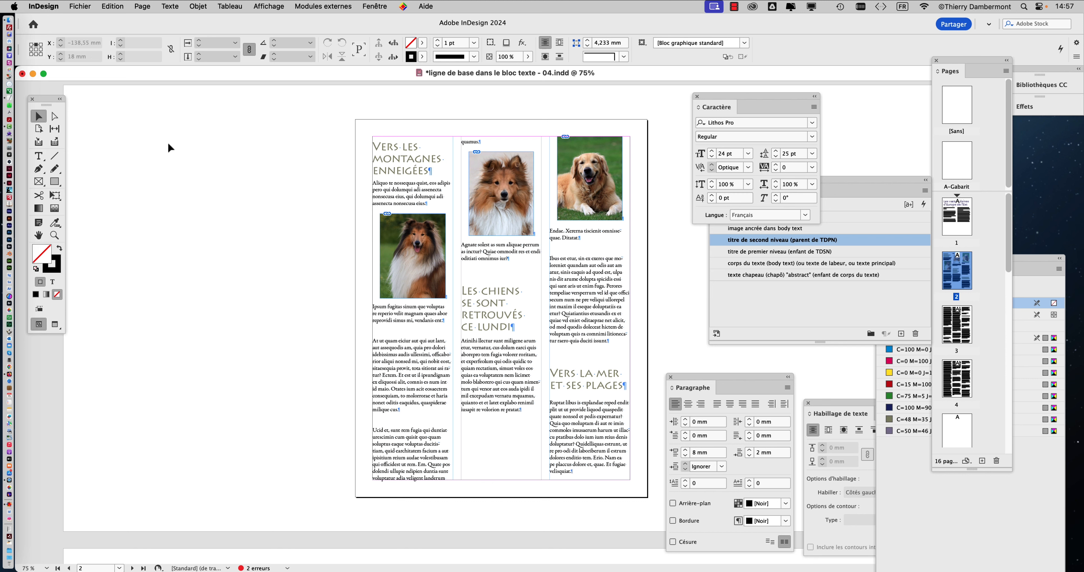
Start importing images from the folder "Dossier ligne de base dans le bloc texte" and select the four dog JPG files.
{"action": "left_click", "coordinate": [79, 6]}
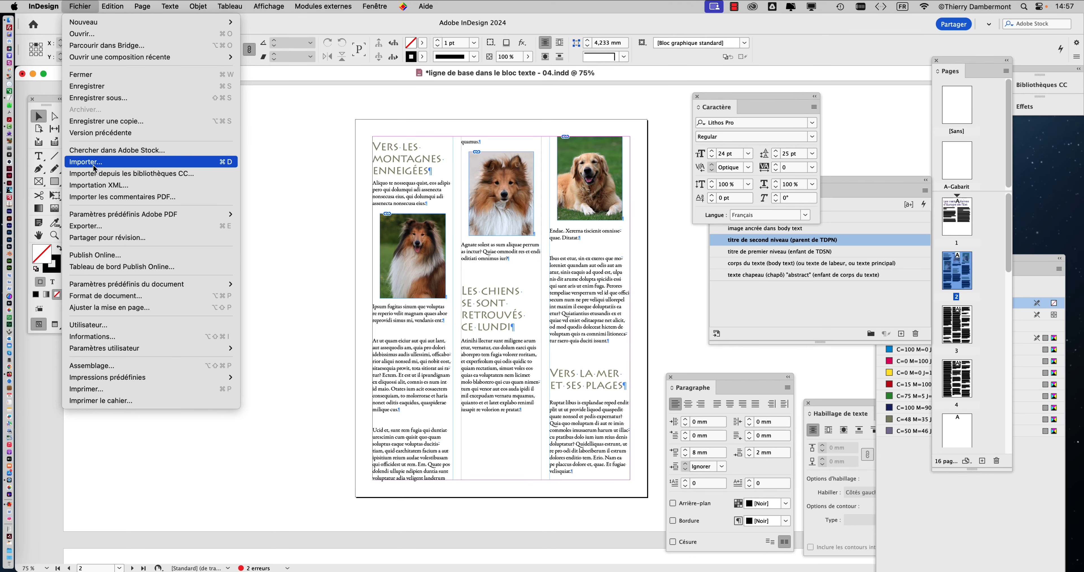
{"action": "left_click", "coordinate": [93, 165]}
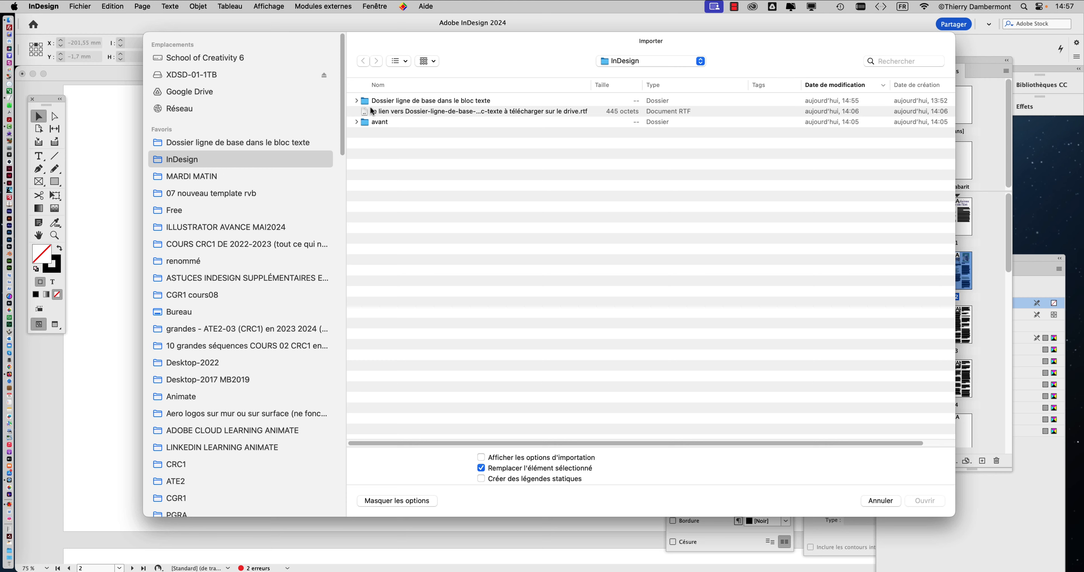
{"action": "left_click", "coordinate": [276, 148]}
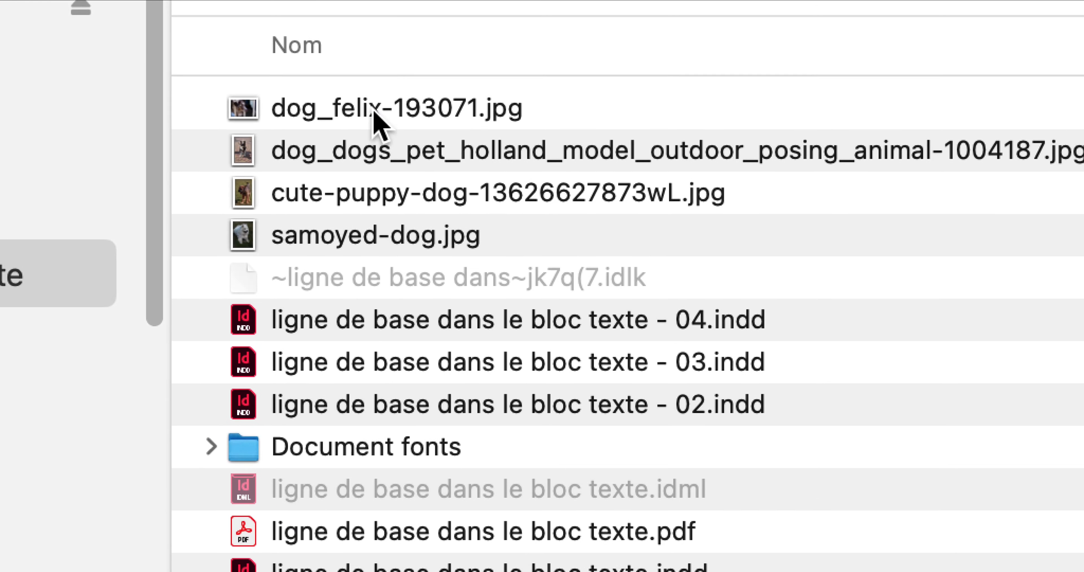
{"action": "left_click", "coordinate": [374, 110]}
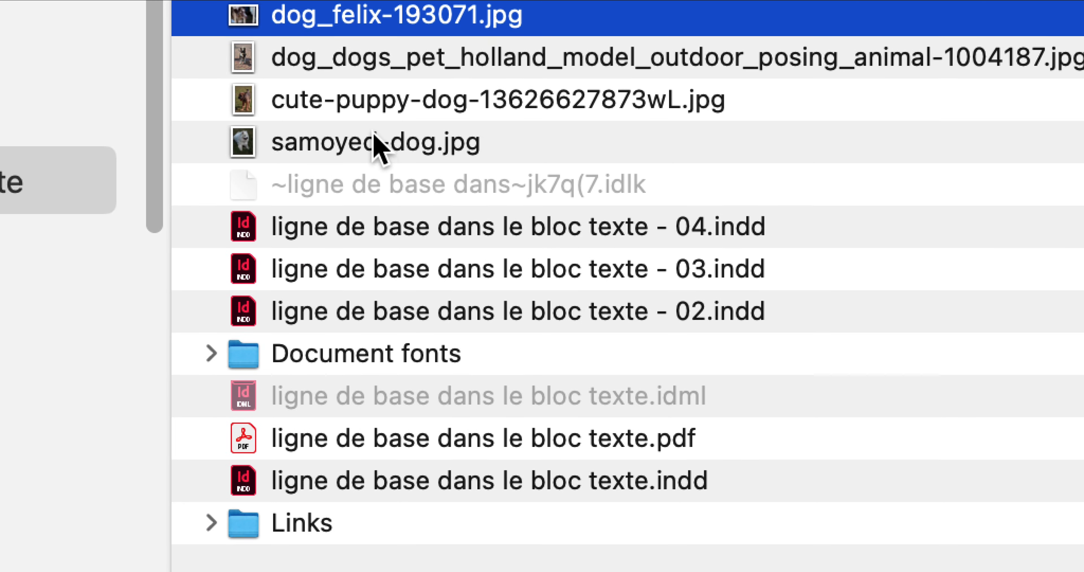
{"action": "left_click", "coordinate": [374, 181], "text": "shift"}
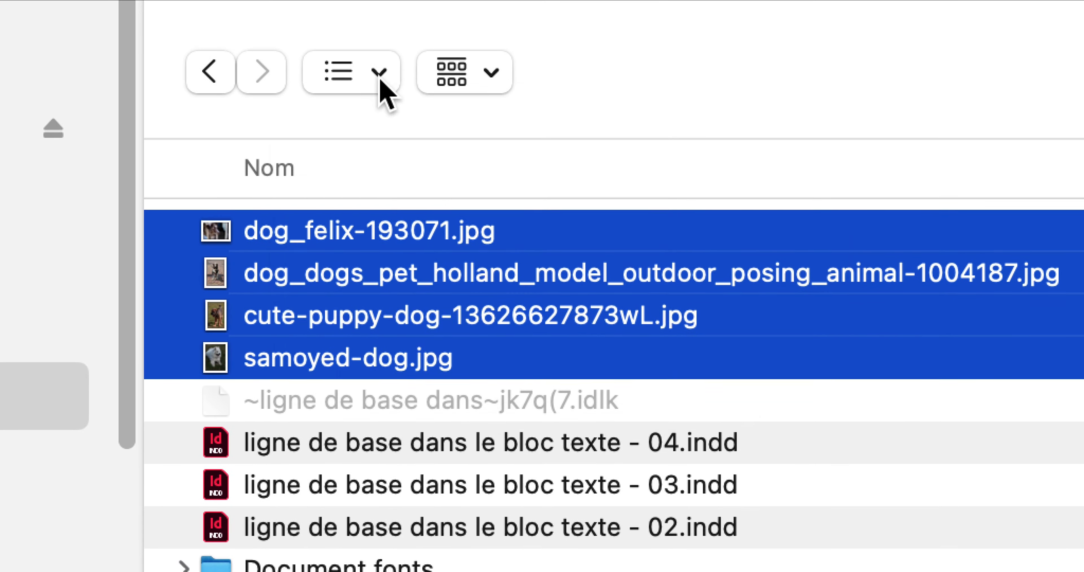
Check the file list's view and column options, sort the files by name, and sort them back by modification date.
{"action": "left_click", "coordinate": [335, 164]}
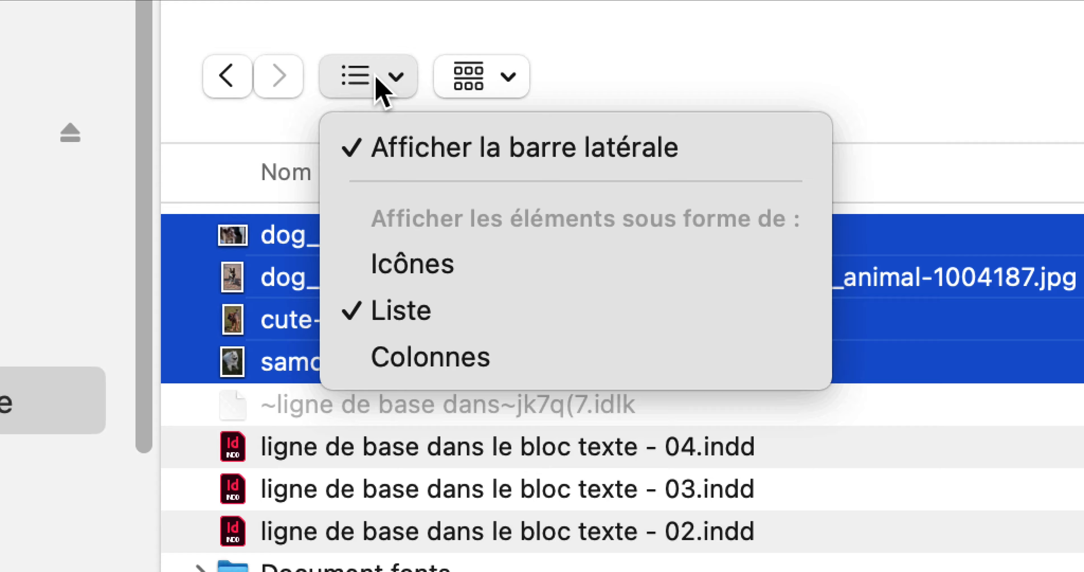
{"action": "left_click", "coordinate": [373, 74]}
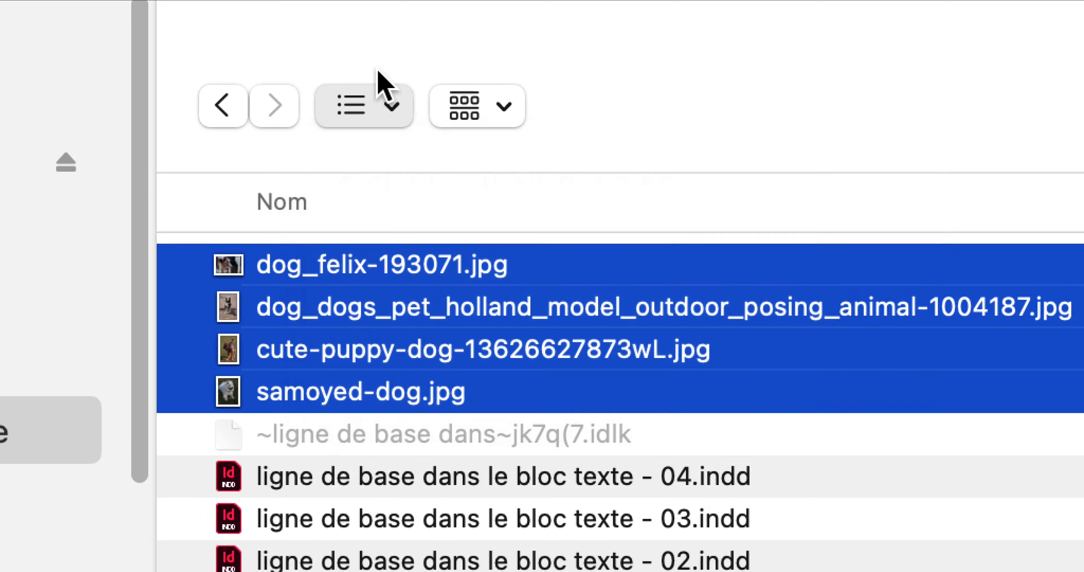
{"action": "left_click", "coordinate": [383, 63]}
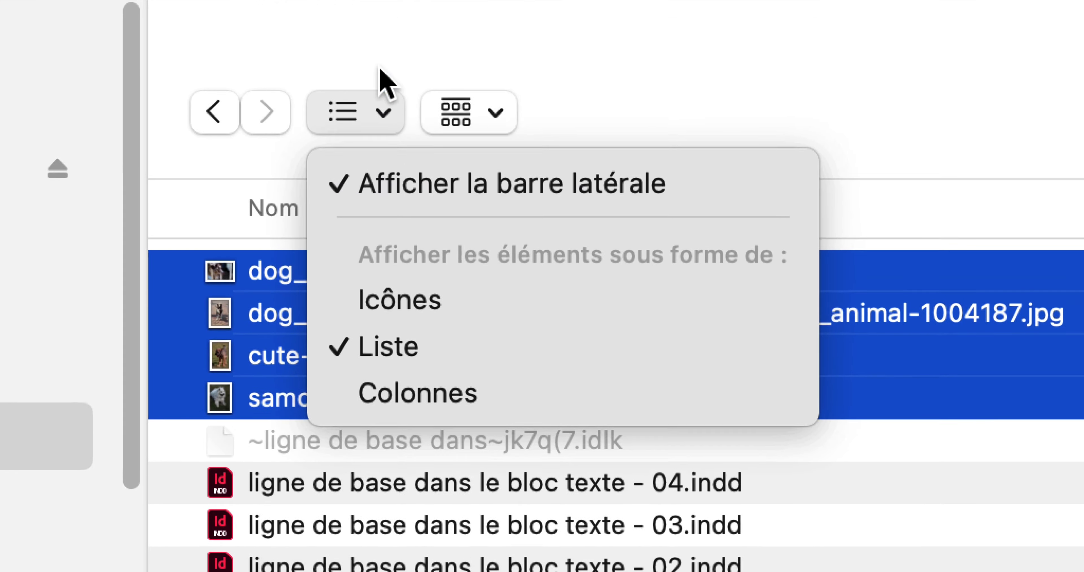
{"action": "left_click", "coordinate": [381, 5]}
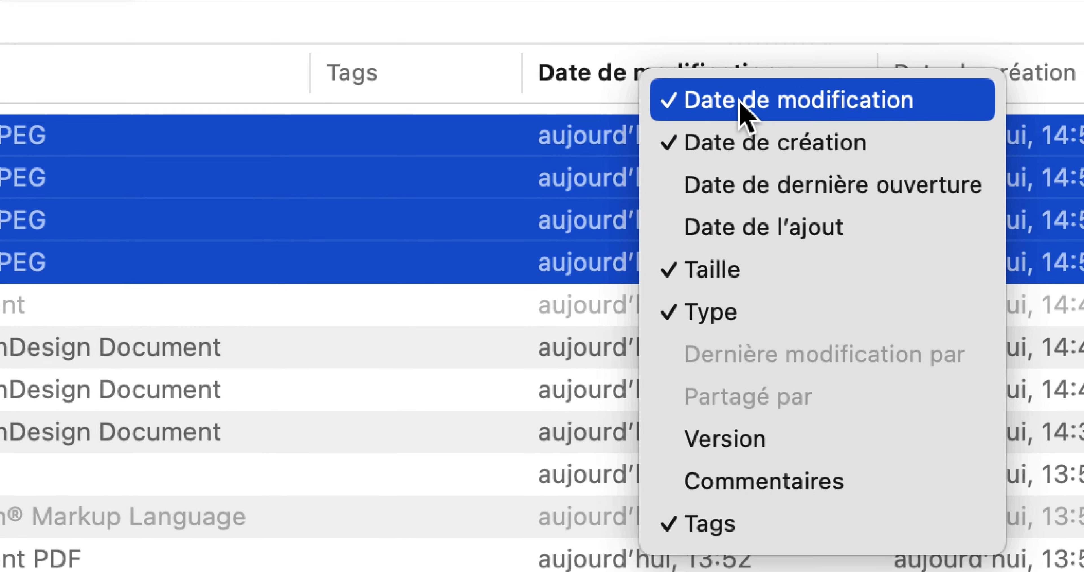
{"action": "left_click", "coordinate": [737, 104]}
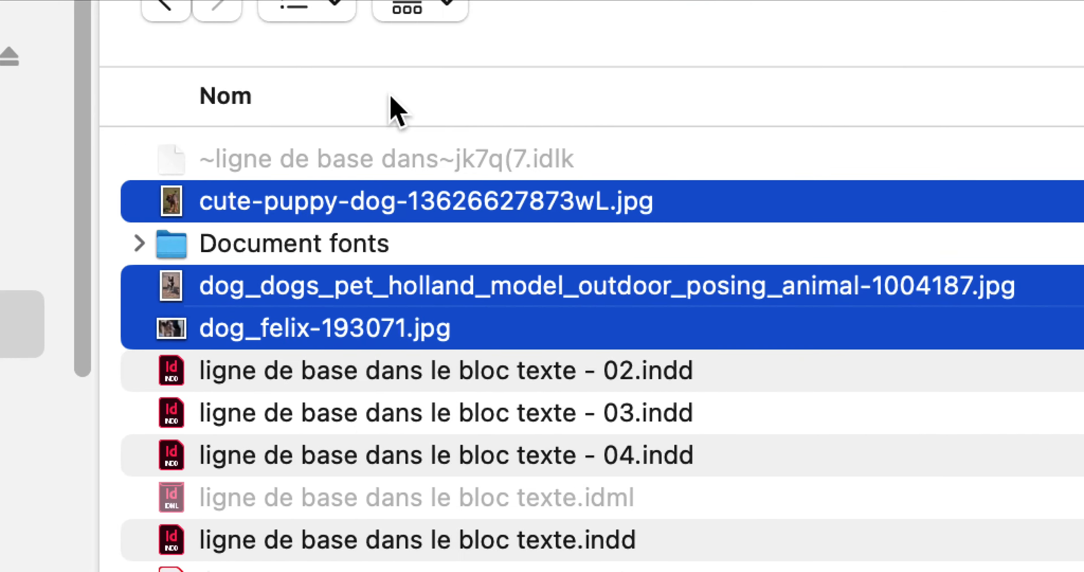
{"action": "right_click", "coordinate": [379, 102]}
{"action": "left_click", "coordinate": [403, 109]}
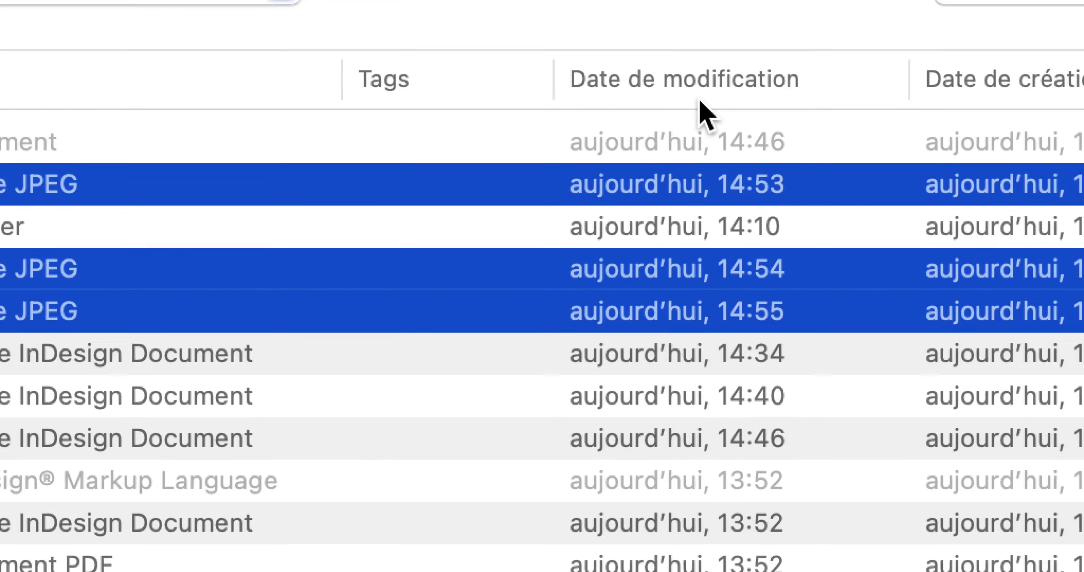
{"action": "left_click", "coordinate": [708, 98]}
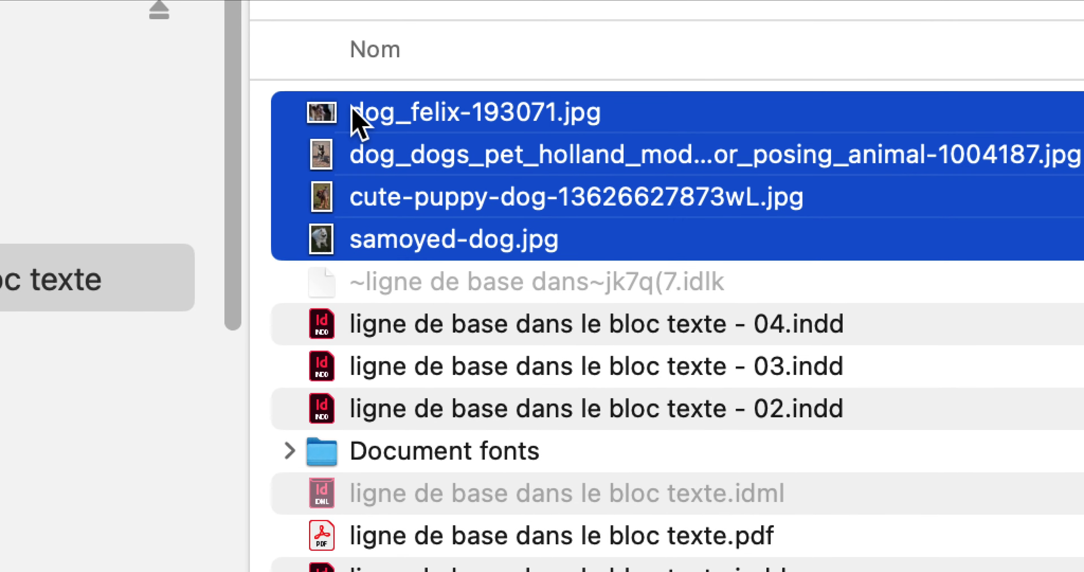
Select the files from dog_felix-193071.jpg through samoyed-dog.jpg and load all four for placing.
{"action": "left_click", "coordinate": [352, 110]}
{"action": "left_click", "coordinate": [350, 235], "text": "shift"}
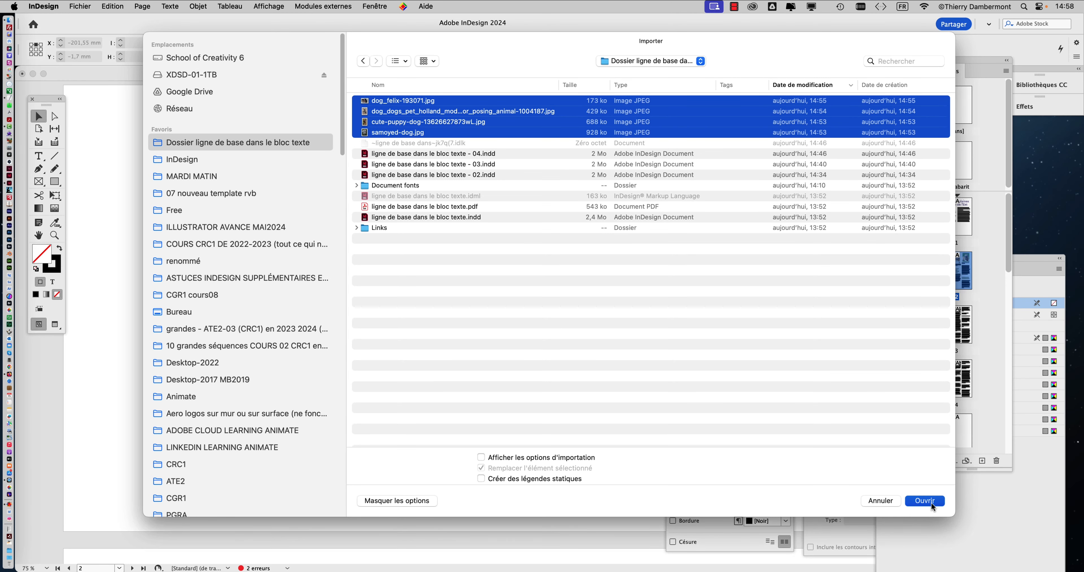
{"action": "left_click", "coordinate": [931, 501]}
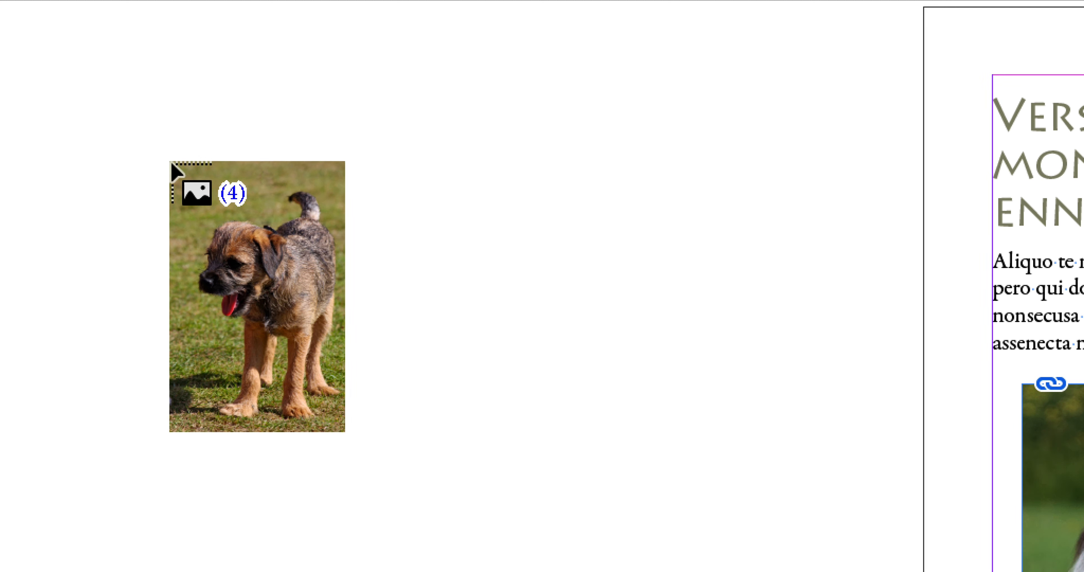
Try placing the four dog images on the pasteboard as a two-by-two grid about 85 × 145 mm, and undo the placement.
{"action": "left_click_drag", "start_coordinate": [172, 164], "coordinate": [278, 310]}
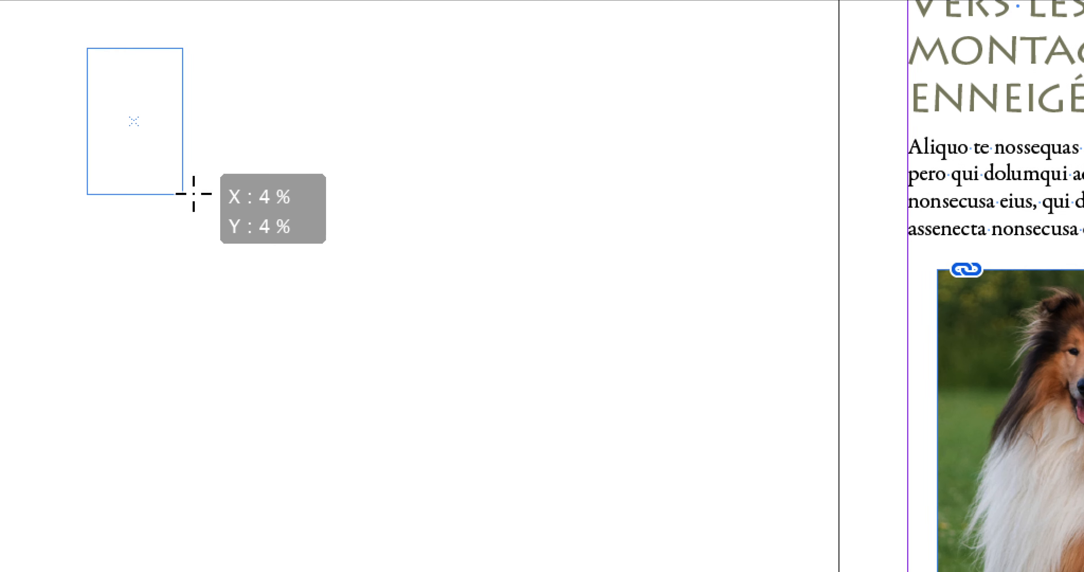
{"action": "left_click_drag", "start_coordinate": [194, 193], "coordinate": [240, 217]}
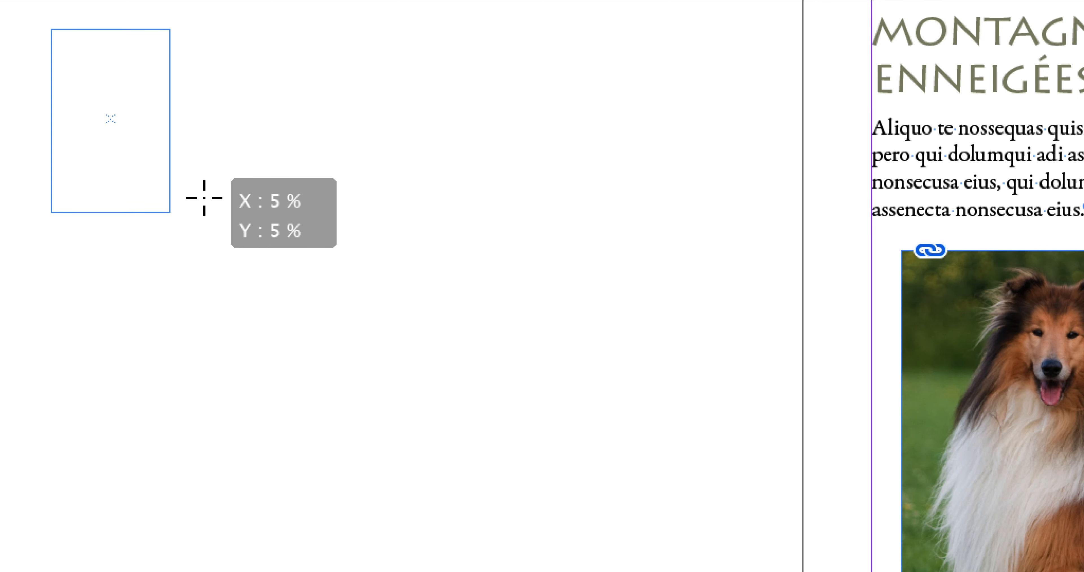
{"action": "key", "text": "Up"}
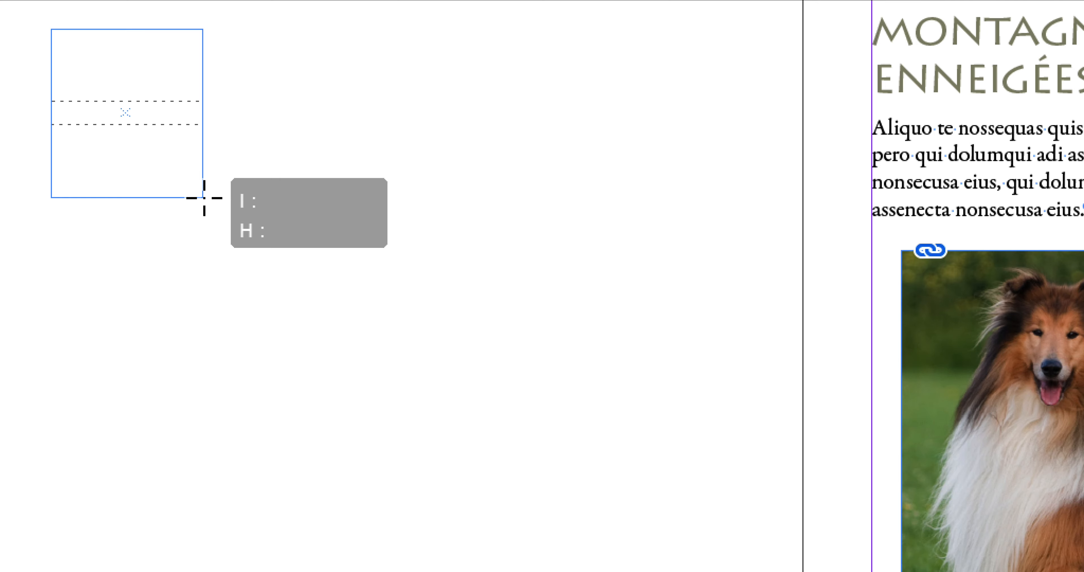
{"action": "key", "text": "Right"}
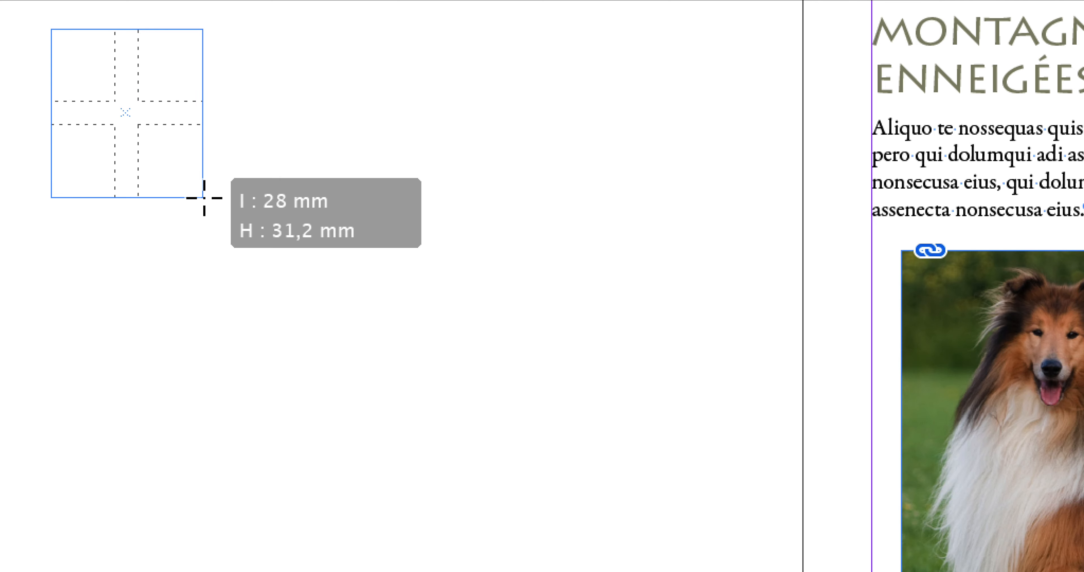
{"action": "mouse_move", "coordinate": [204, 198]}
{"action": "left_mouse_down"}
{"action": "mouse_move", "coordinate": [293, 287]}
{"action": "mouse_move", "coordinate": [266, 320]}
{"action": "left_mouse_up"}
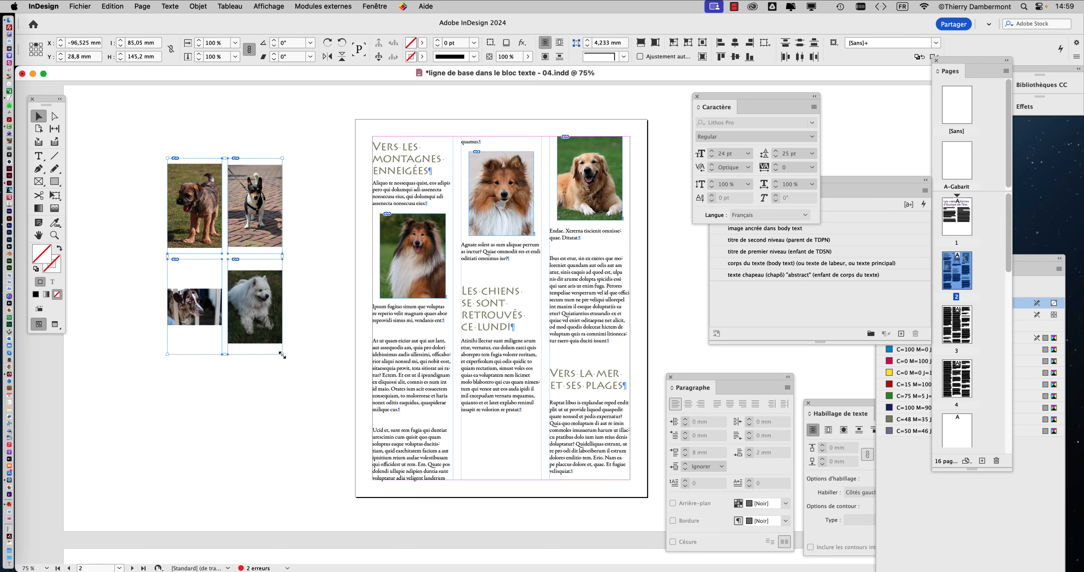
{"action": "key", "text": "super+z"}
Place the four dog images as a two-by-two grid about 107 × 149 mm on the pasteboard beside page 2.
{"action": "left_click_drag", "start_coordinate": [121, 120], "coordinate": [333, 384]}
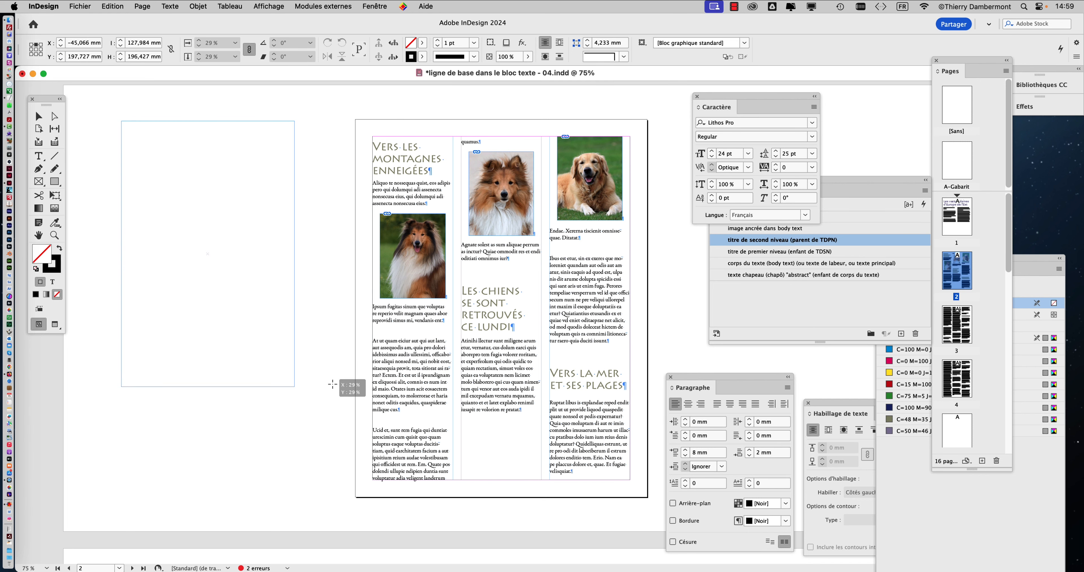
{"action": "key", "text": "Up"}
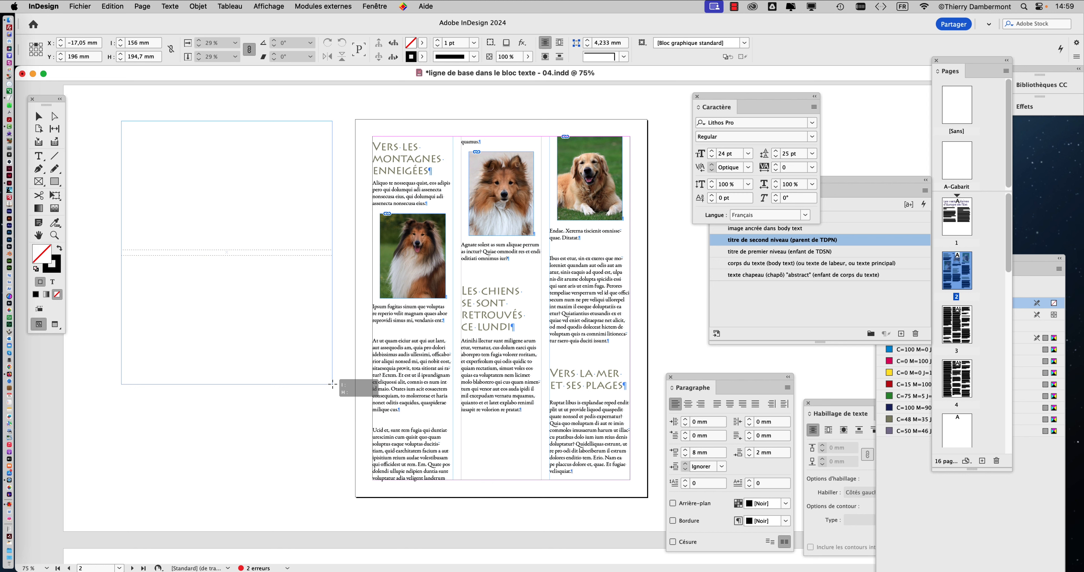
{"action": "left_click_drag", "start_coordinate": [333, 384], "coordinate": [267, 336]}
{"action": "key", "text": "Right"}
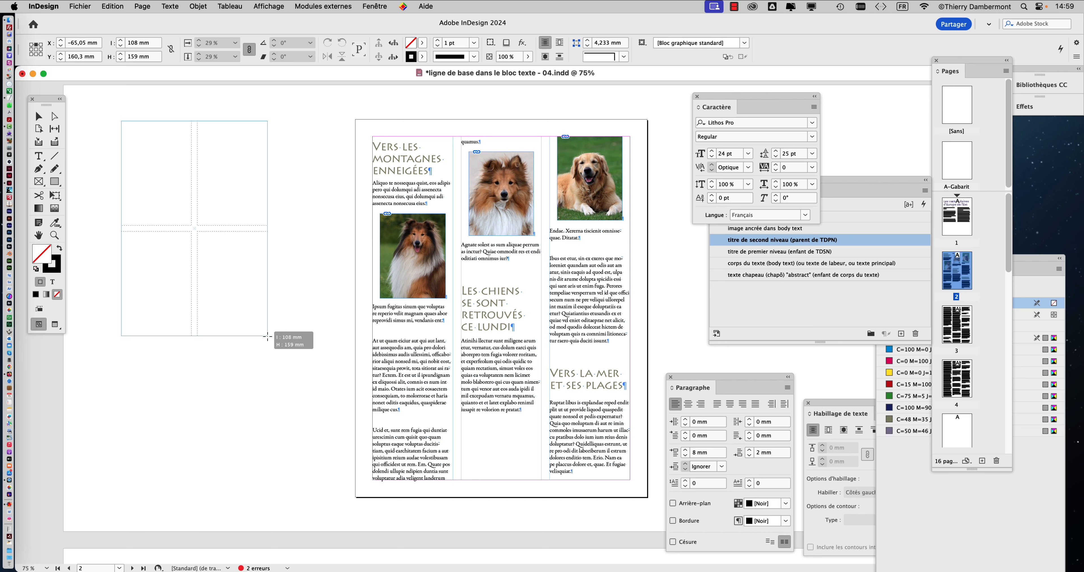
{"action": "mouse_move", "coordinate": [268, 336]}
{"action": "left_mouse_down"}
{"action": "mouse_move", "coordinate": [277, 318]}
{"action": "mouse_move", "coordinate": [263, 319]}
{"action": "mouse_move", "coordinate": [259, 292]}
{"action": "mouse_move", "coordinate": [262, 333]}
{"action": "mouse_move", "coordinate": [266, 322]}
{"action": "left_mouse_up"}
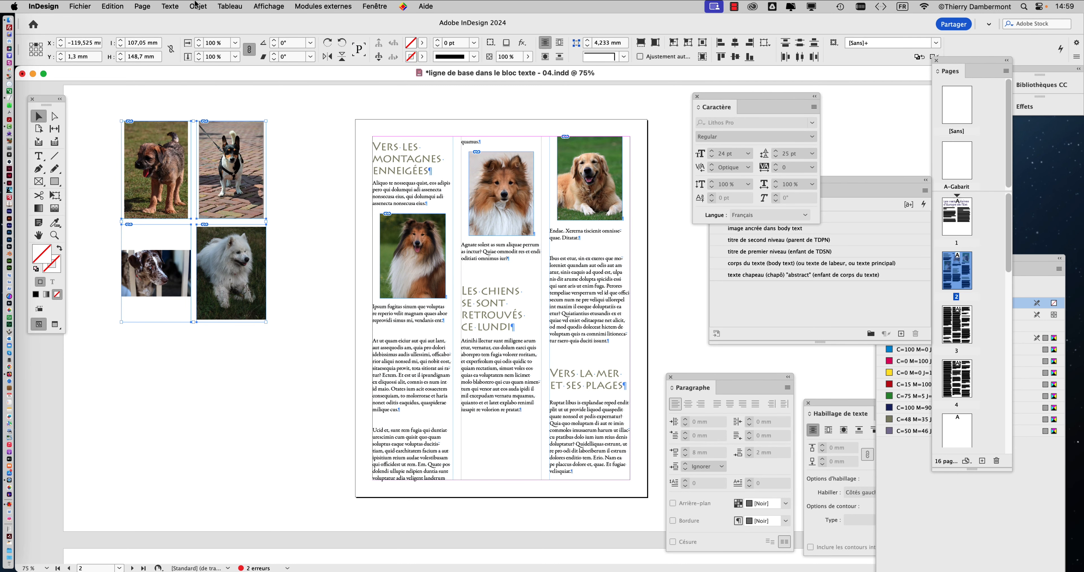
Fit the four placed dog images so that each fills its frame proportionally.
{"action": "left_click", "coordinate": [194, 6]}
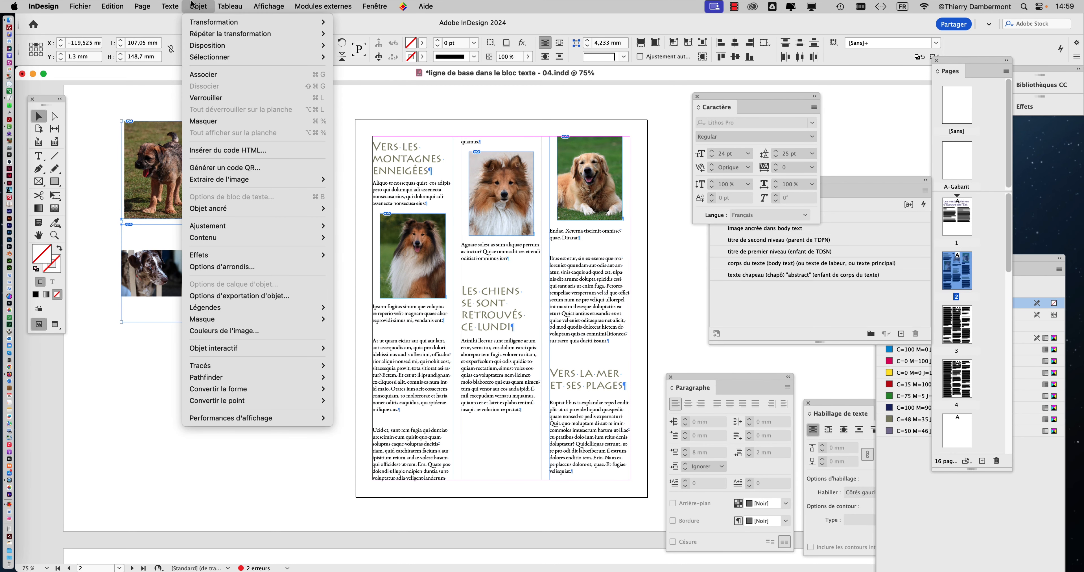
{"action": "mouse_move", "coordinate": [241, 227]}
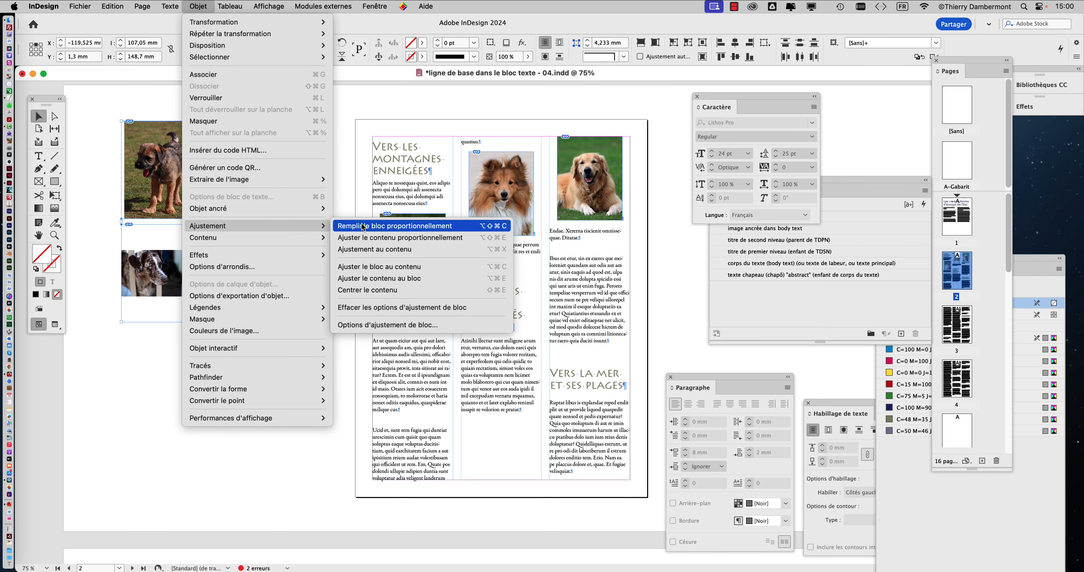
{"action": "left_click", "coordinate": [361, 226]}
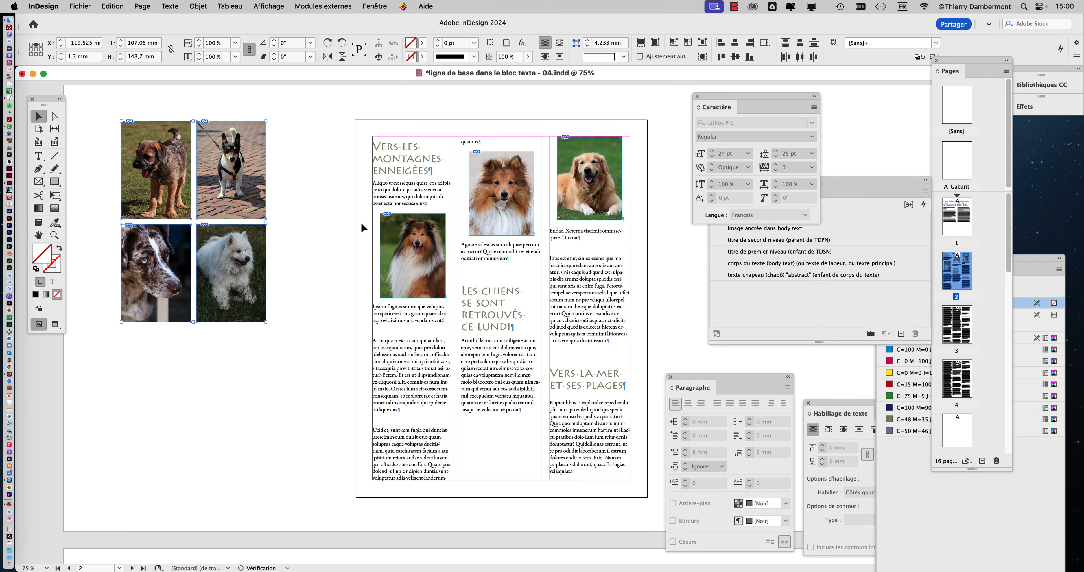